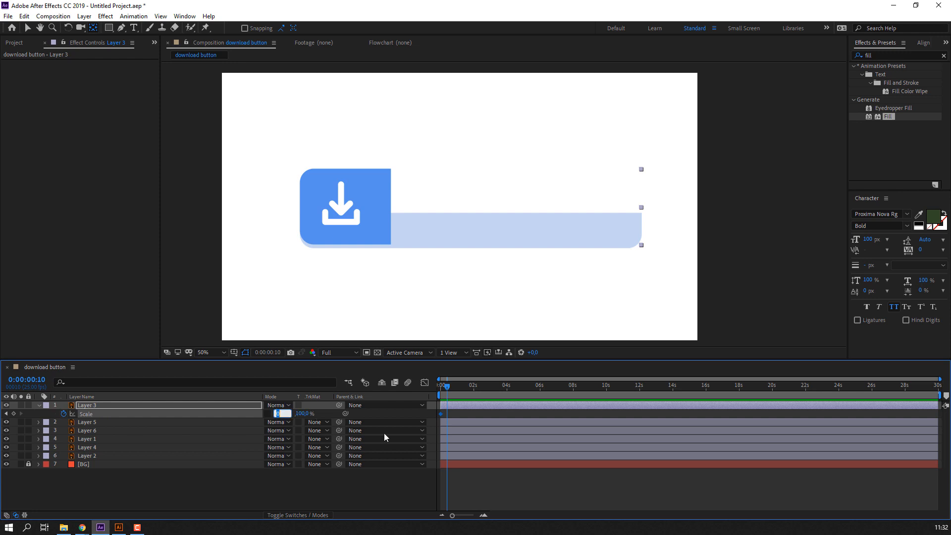
# - Set Layer 3's horizontal scale to 100% at frame 10 and preview the animation
pyautogui.write('100')
pyautogui.press('Return')
pyautogui.press('space')
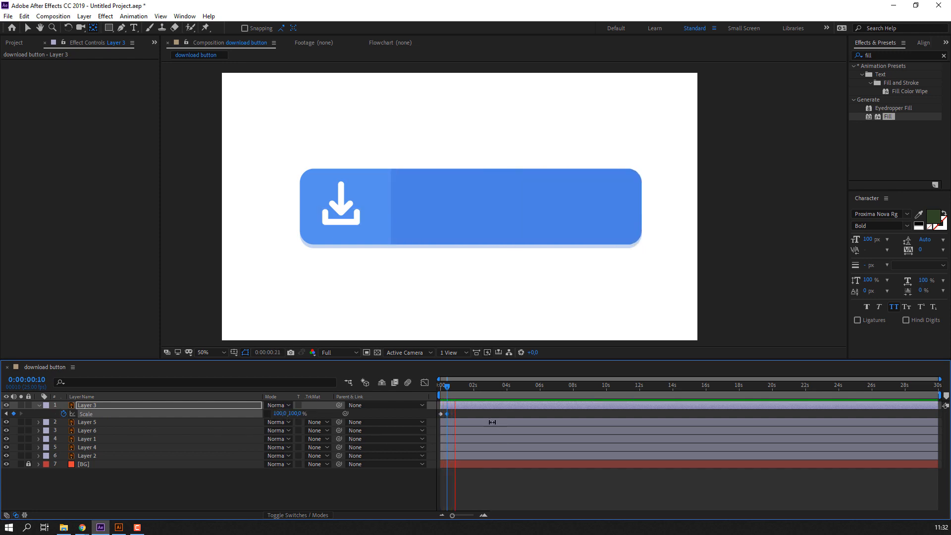
pyautogui.press('space')
# - Apply Easy Ease to both of Layer 3's scale keyframes and preview the motion
pyautogui.press('=')
pyautogui.press('=')
pyautogui.moveTo(477, 436); pyautogui.dragTo(564, 440)
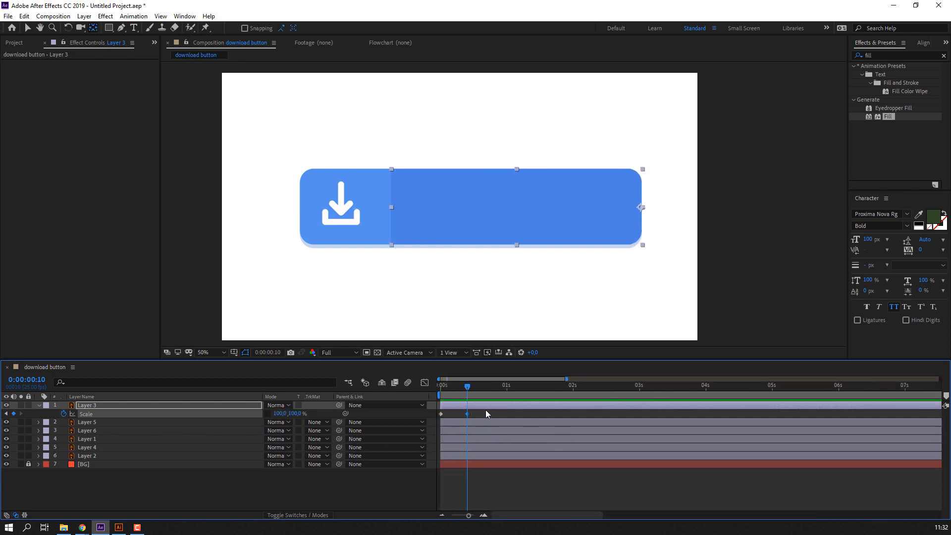
pyautogui.moveTo(485, 409); pyautogui.dragTo(437, 415)
pyautogui.rightClick(442, 413)
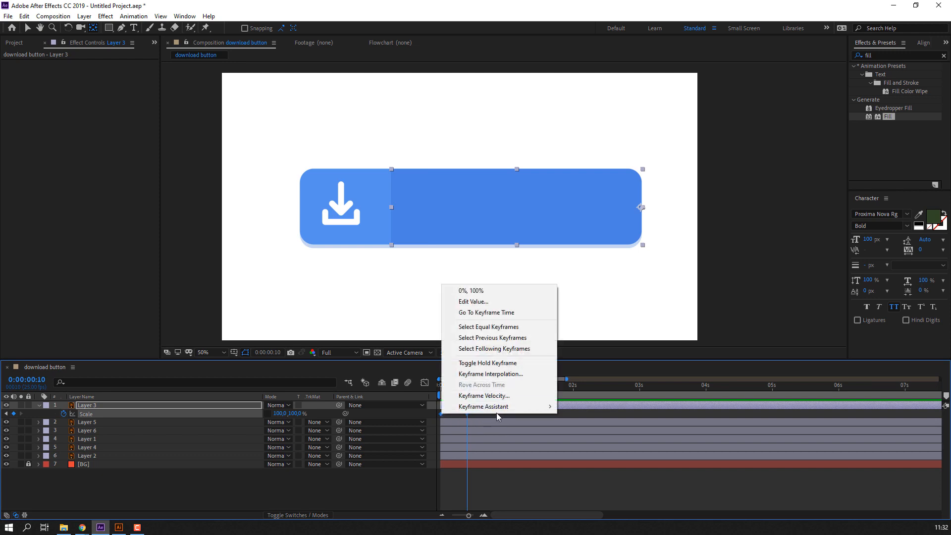
pyautogui.moveTo(498, 405)
pyautogui.click(584, 439)
pyautogui.press('space')
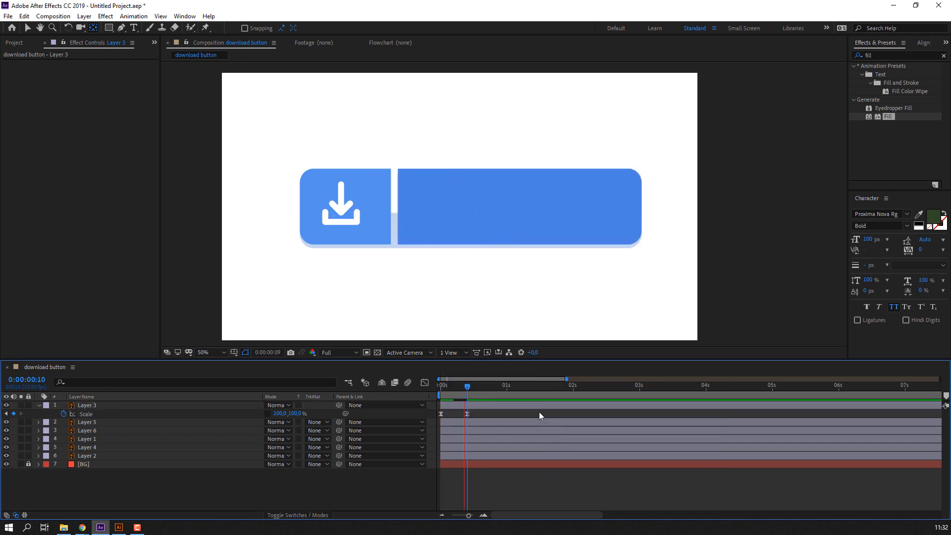
# - Reshape Layer 3's scale speed curve into a sharp central peak and move its end keyframe to 1 second
pyautogui.moveTo(467, 414); pyautogui.dragTo(430, 418)
pyautogui.click(424, 383)
pyautogui.click(441, 489)
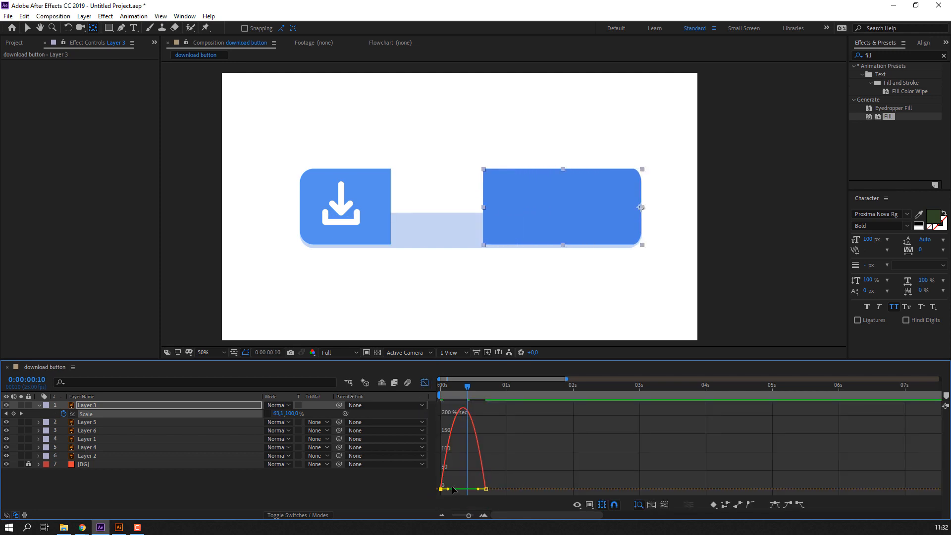
pyautogui.moveTo(452, 489); pyautogui.dragTo(469, 489)
pyautogui.press('space')
pyautogui.press('space')
pyautogui.click(485, 489)
pyautogui.press('space')
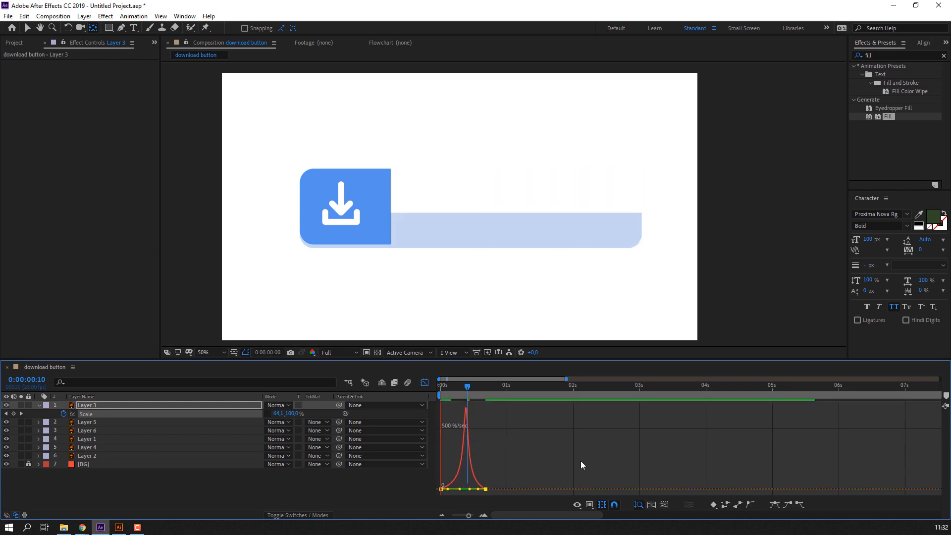
pyautogui.press('space')
pyautogui.click(425, 383)
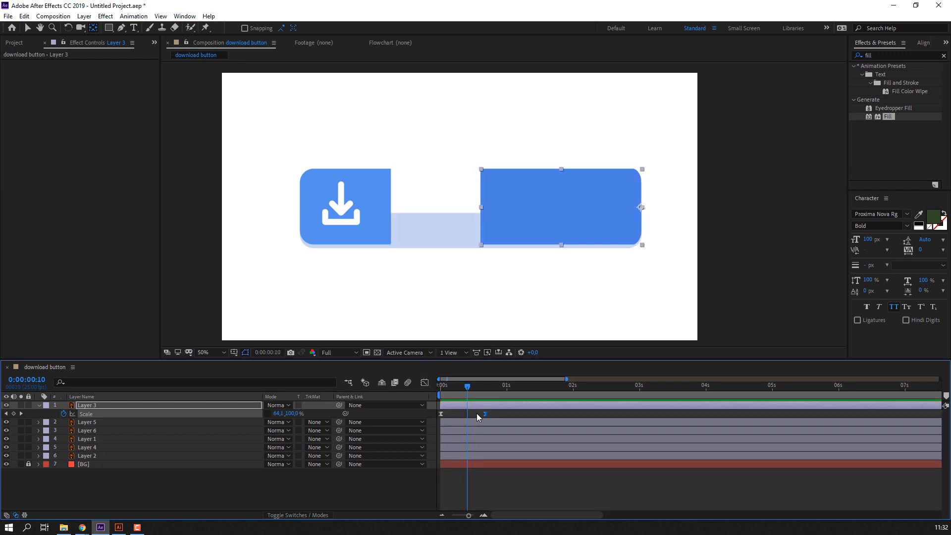
pyautogui.moveTo(485, 414); pyautogui.dragTo(506, 414)
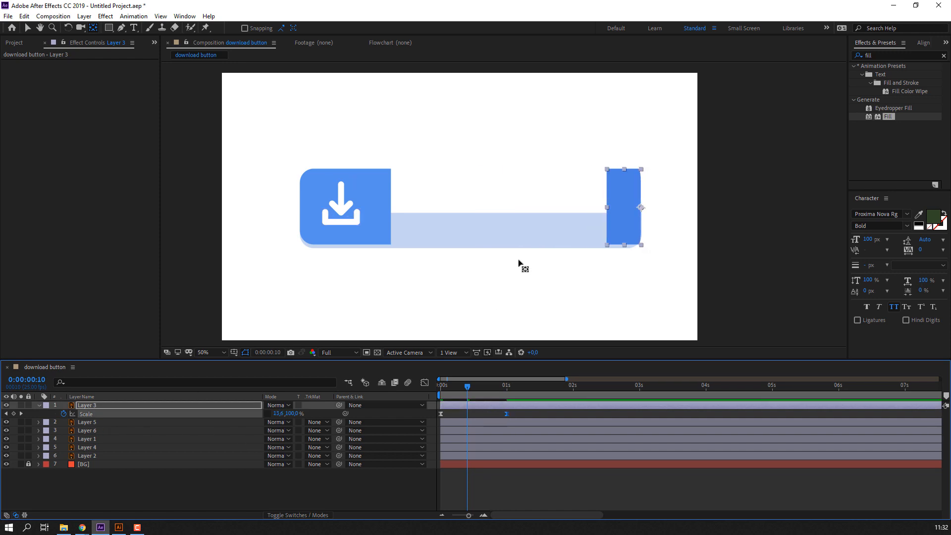
# - Move Layer 4's anchor point to the middle of its bottom edge
pyautogui.press('v')
pyautogui.click(373, 184)
pyautogui.click(94, 28)
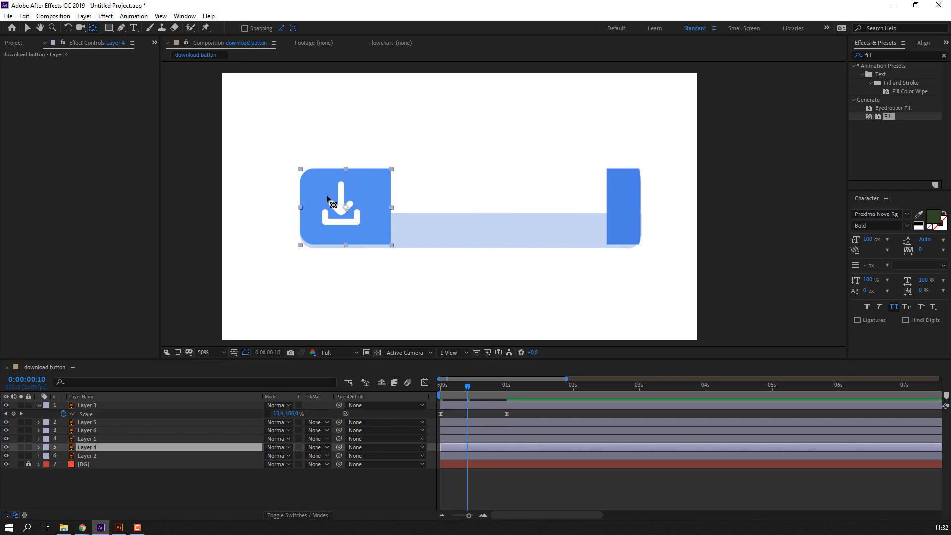
pyautogui.click(345, 207)
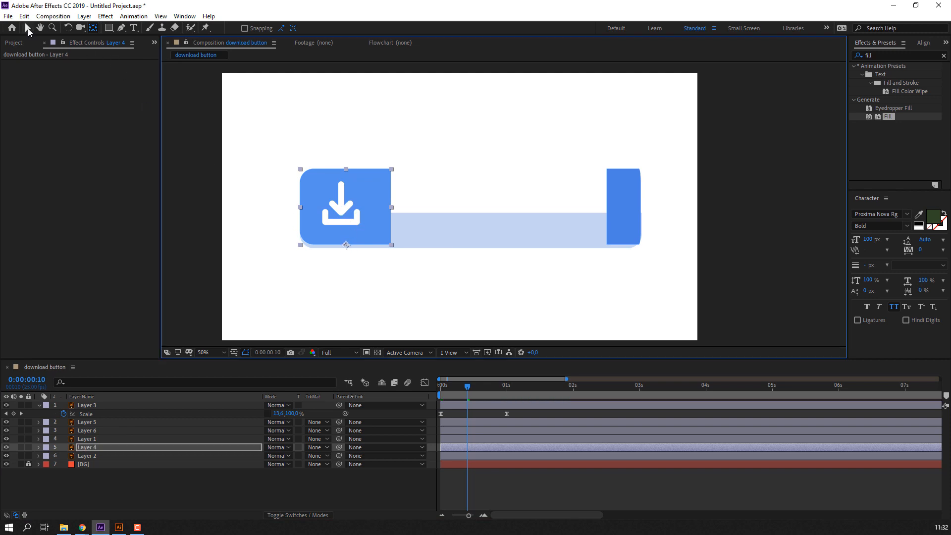
pyautogui.click(28, 29)
# - Set Layer 4's vertical scale to 0% and add a scale keyframe at the start of the composition
pyautogui.click(144, 447)
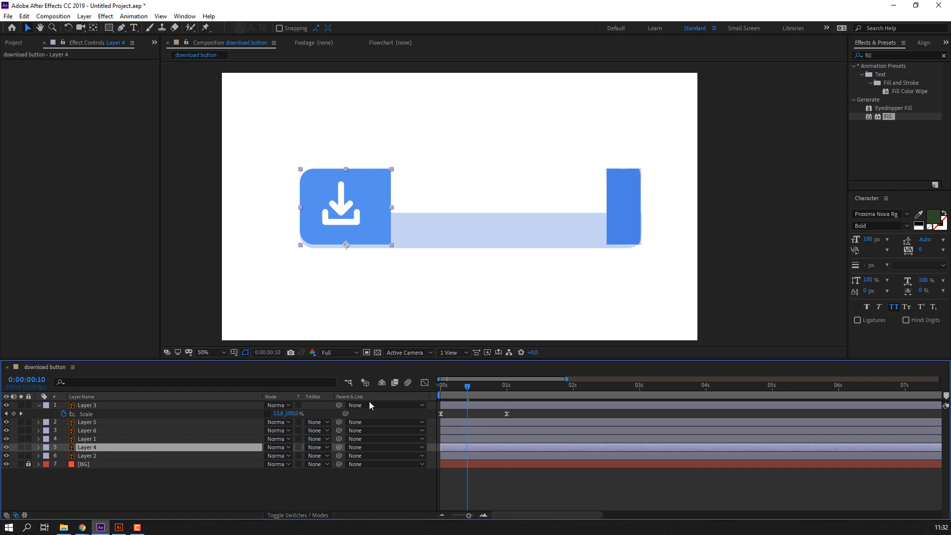
pyautogui.moveTo(468, 393); pyautogui.dragTo(507, 390)
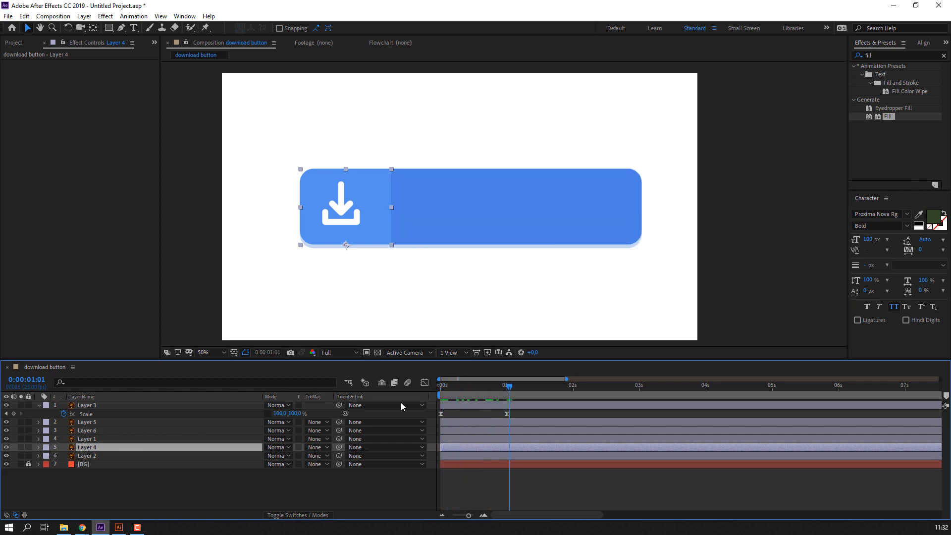
pyautogui.press('s')
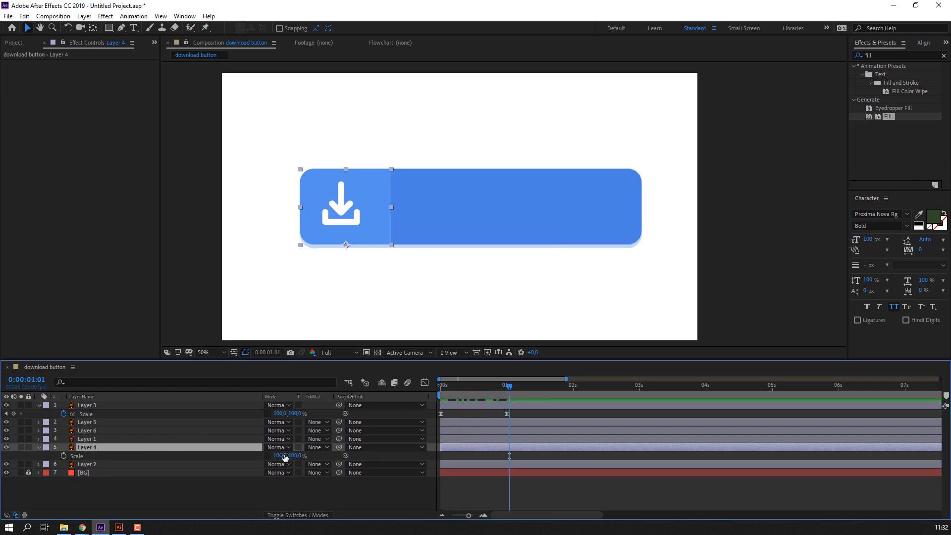
pyautogui.moveTo(285, 456); pyautogui.dragTo(280, 456)
pyautogui.hotkey('ctrl', 'z')
pyautogui.write('0')
pyautogui.press('Return')
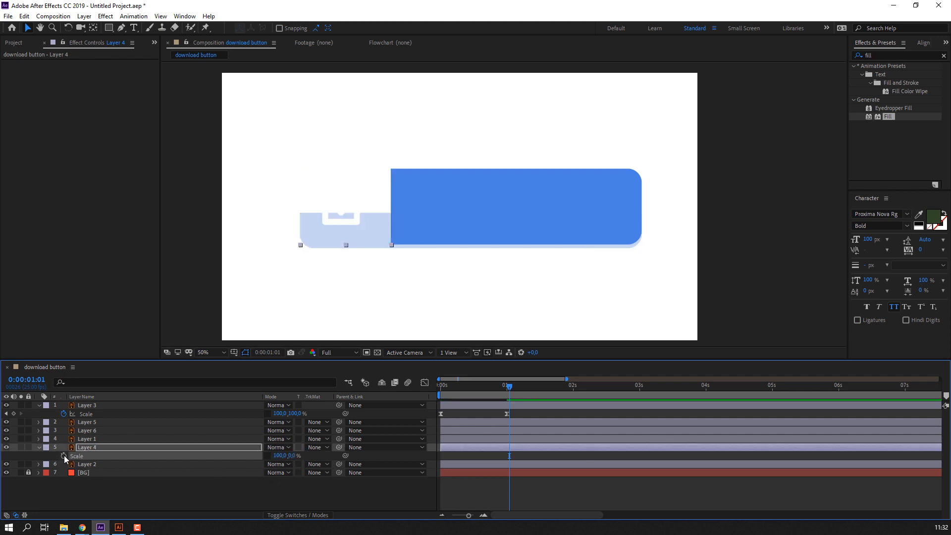
pyautogui.press('Home')
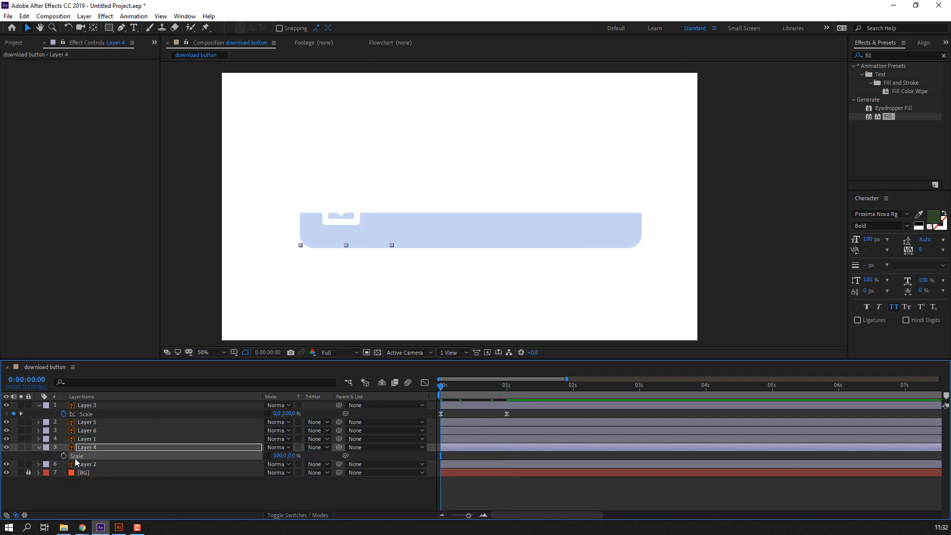
pyautogui.press('space')
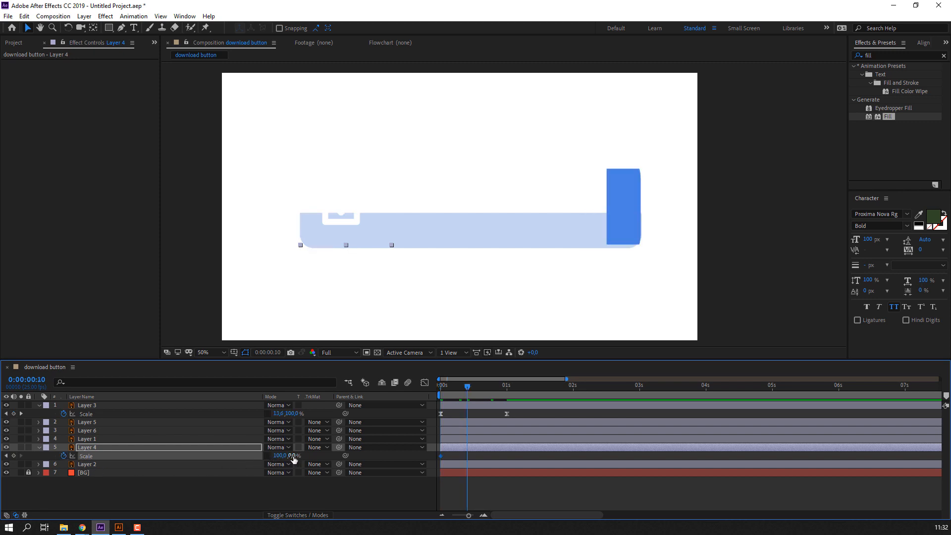
# - Set Layer 4's vertical scale to 100% at frame 10 and preview the animation
pyautogui.click(293, 459)
pyautogui.write('100')
pyautogui.press('Return')
pyautogui.press('space')
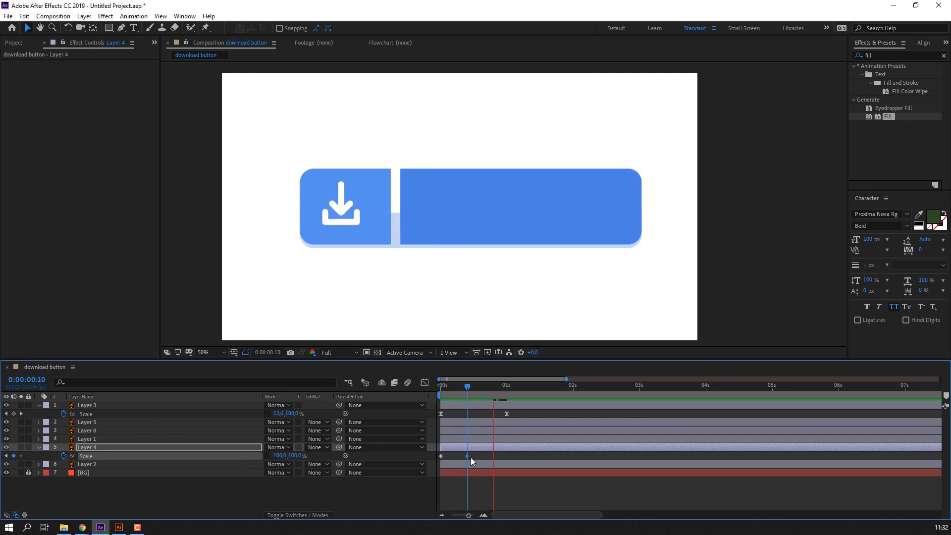
# - Apply Easy Ease to both of Layer 4's scale keyframes and preview the result
pyautogui.moveTo(484, 453); pyautogui.dragTo(430, 456)
pyautogui.rightClick(441, 456)
pyautogui.moveTo(495, 452)
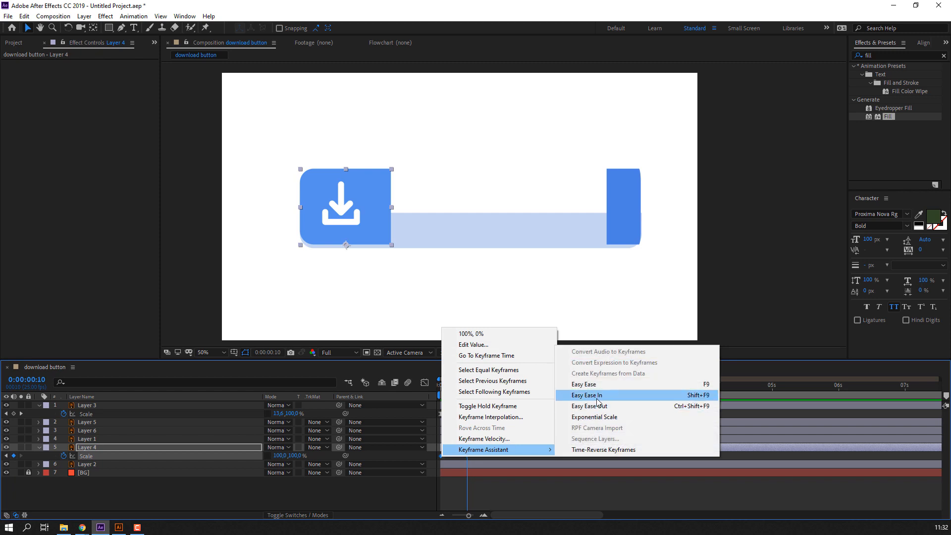
pyautogui.click(589, 392)
pyautogui.press('space')
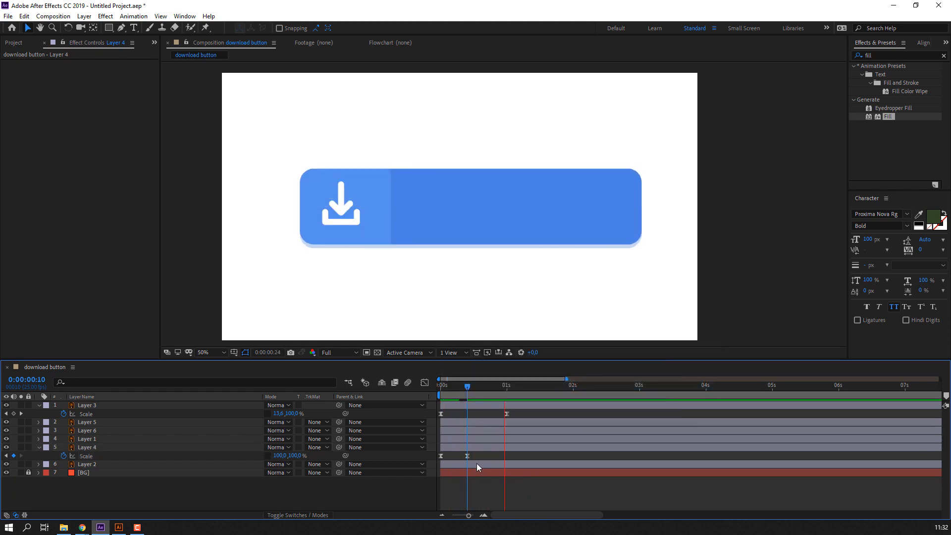
# - Move Layer 4's end scale keyframe to about frame 17 and shape its speed curve into a sharp central peak
pyautogui.moveTo(466, 455); pyautogui.dragTo(485, 456)
pyautogui.click(424, 382)
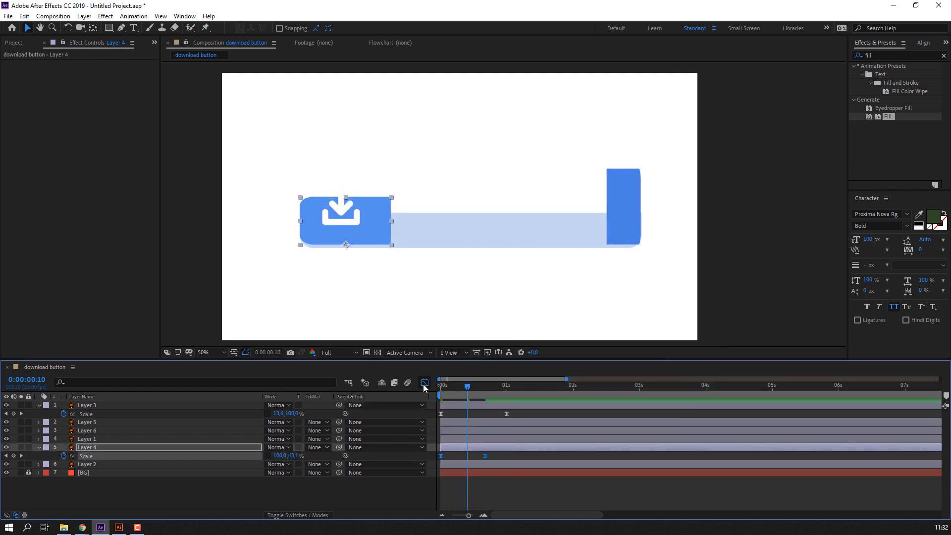
pyautogui.moveTo(449, 493); pyautogui.dragTo(469, 490)
pyautogui.hotkey('ctrl', 'z')
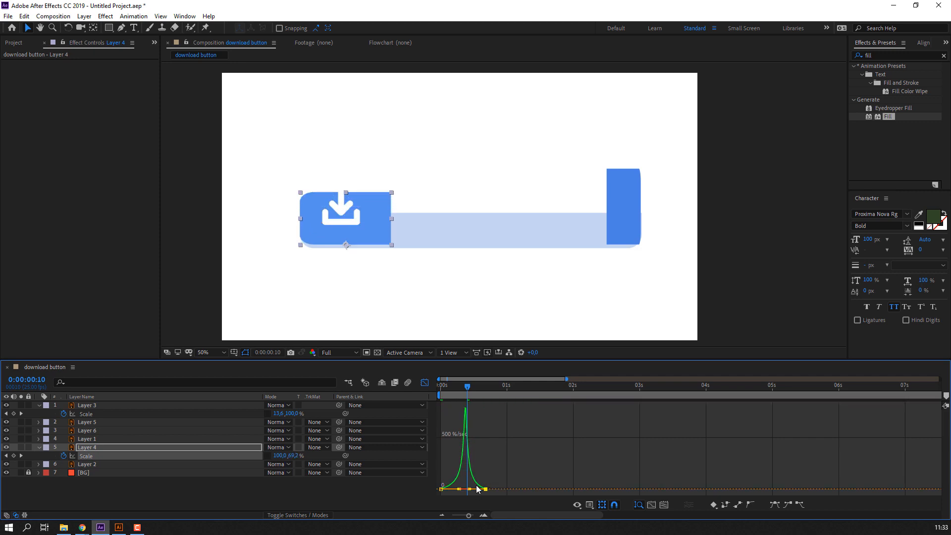
pyautogui.press('space')
pyautogui.hotkey('shift', 'F3')
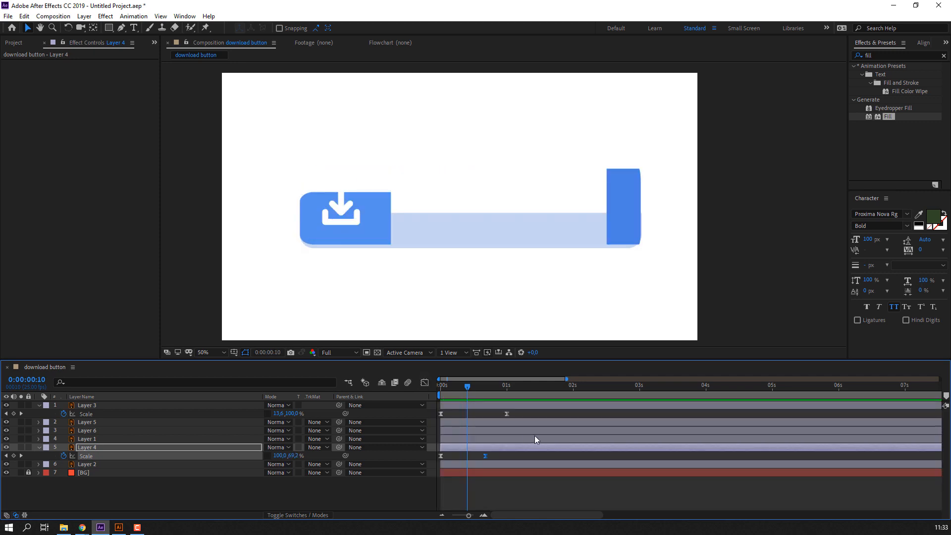
# - Extend Layer 4's scale animation by moving its end keyframe to about frame 21, and preview it
pyautogui.click(515, 412)
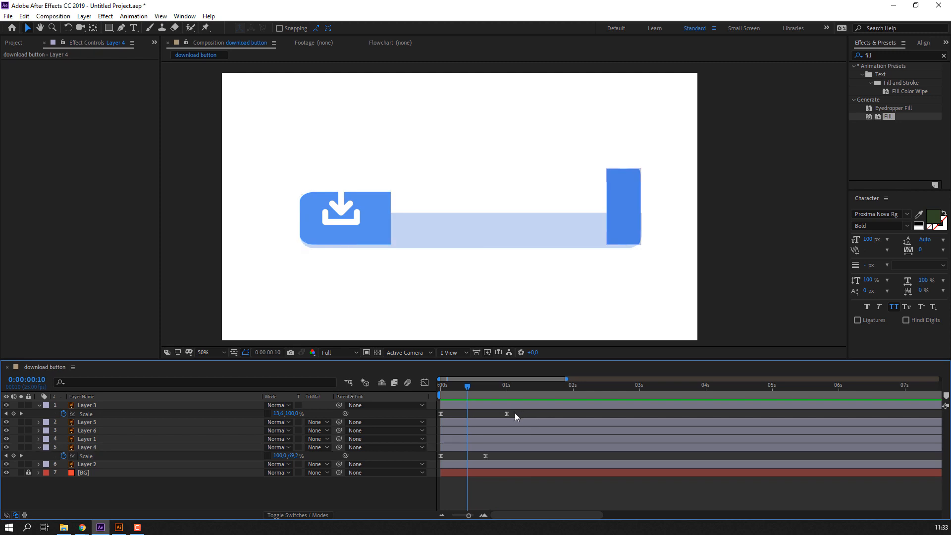
pyautogui.moveTo(485, 455); pyautogui.dragTo(496, 455)
pyautogui.press('space')
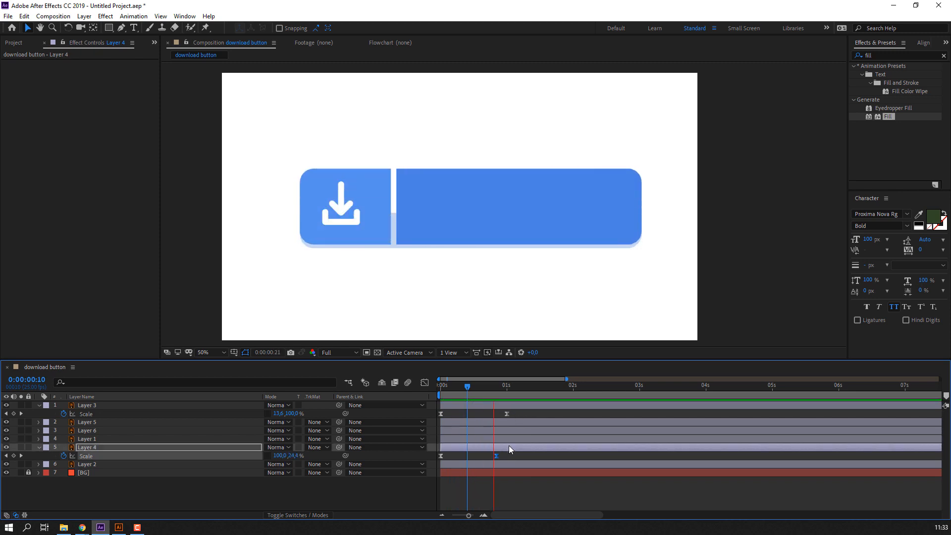
pyautogui.press('space')
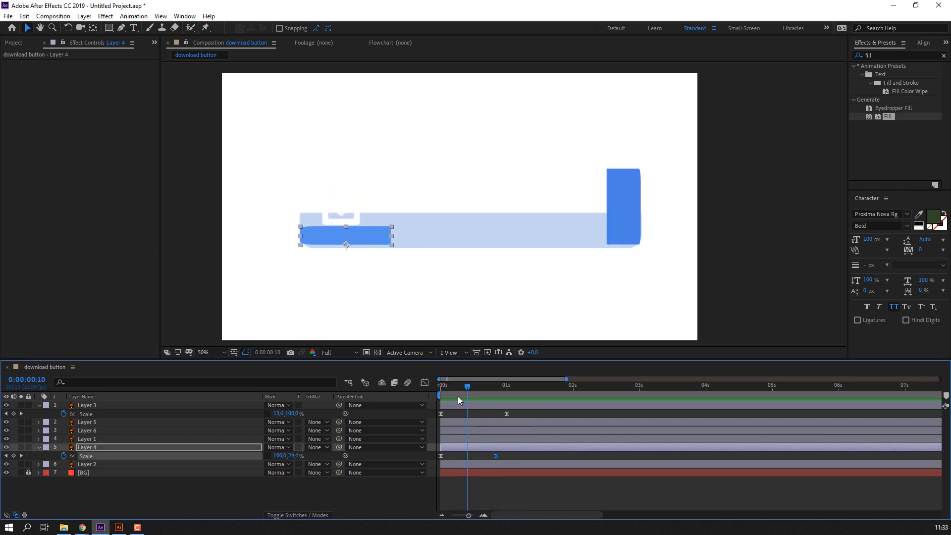
# - Delay Layer 4 on the timeline so it starts at about frame 9, checking the timing in a preview
pyautogui.moveTo(455, 389); pyautogui.dragTo(487, 387)
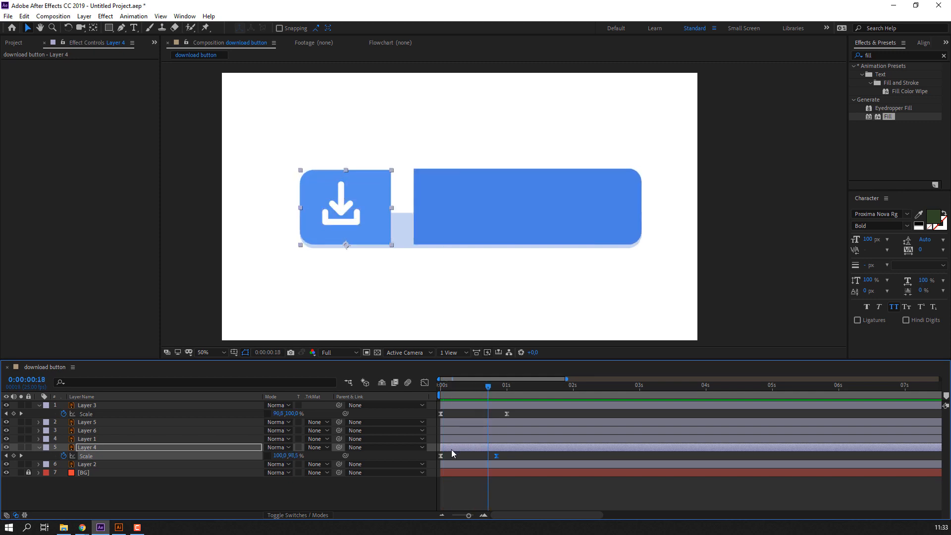
pyautogui.moveTo(450, 452); pyautogui.dragTo(496, 447)
pyautogui.press('space')
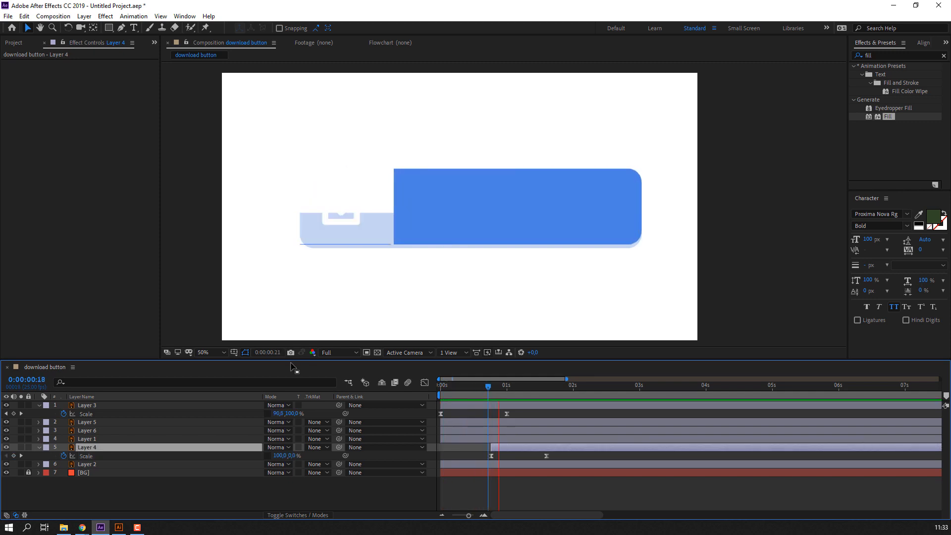
pyautogui.moveTo(505, 450); pyautogui.dragTo(479, 449)
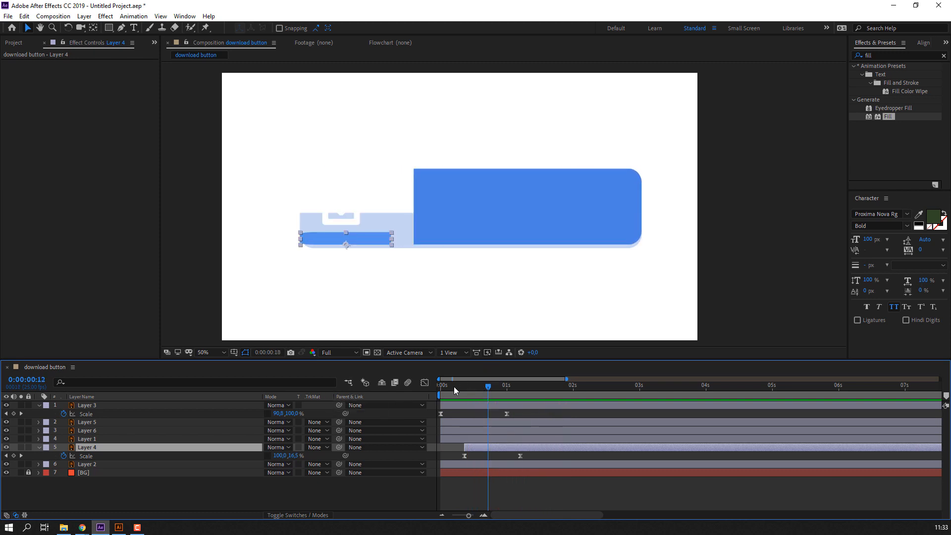
pyautogui.press('space')
# - Move the anchor point of Layer 2, the light blue shadow bar, up close to its top edge
pyautogui.click(445, 239)
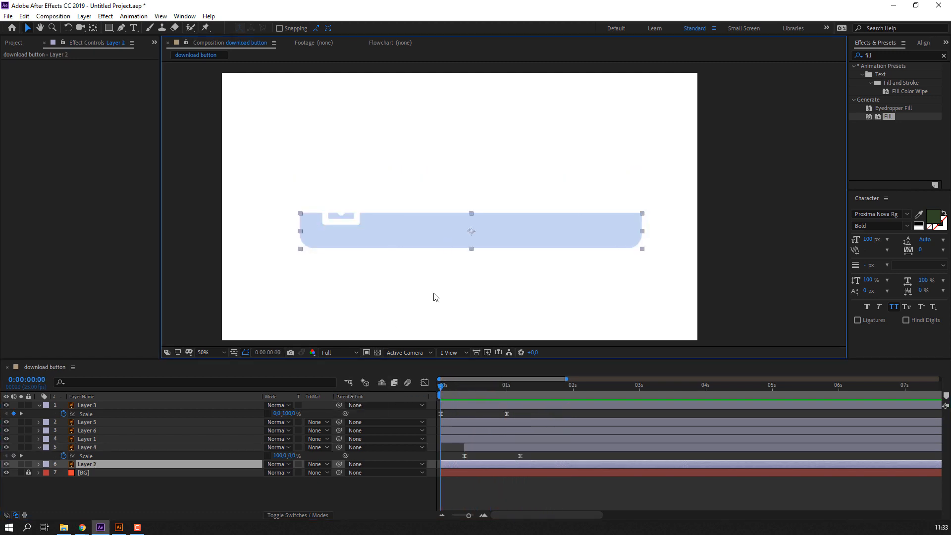
pyautogui.moveTo(445, 392); pyautogui.dragTo(522, 389)
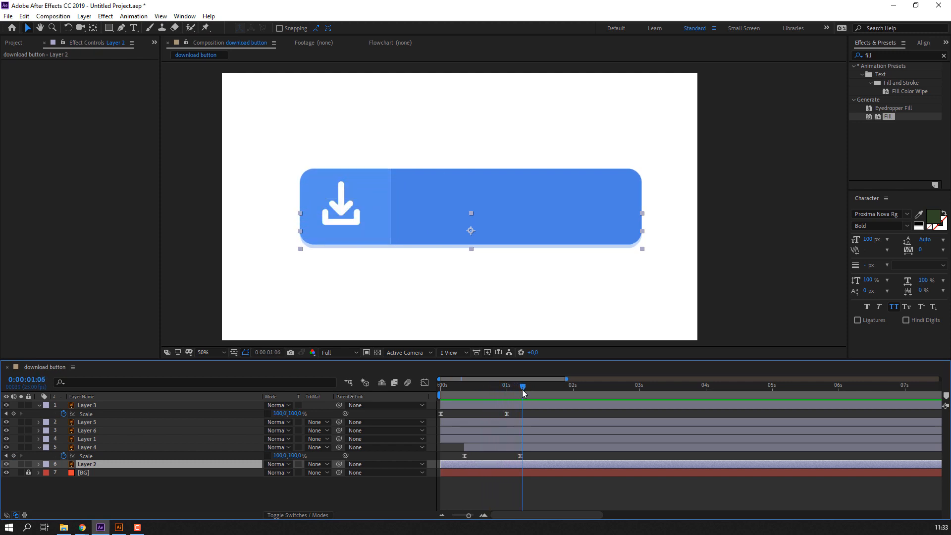
pyautogui.press('Home')
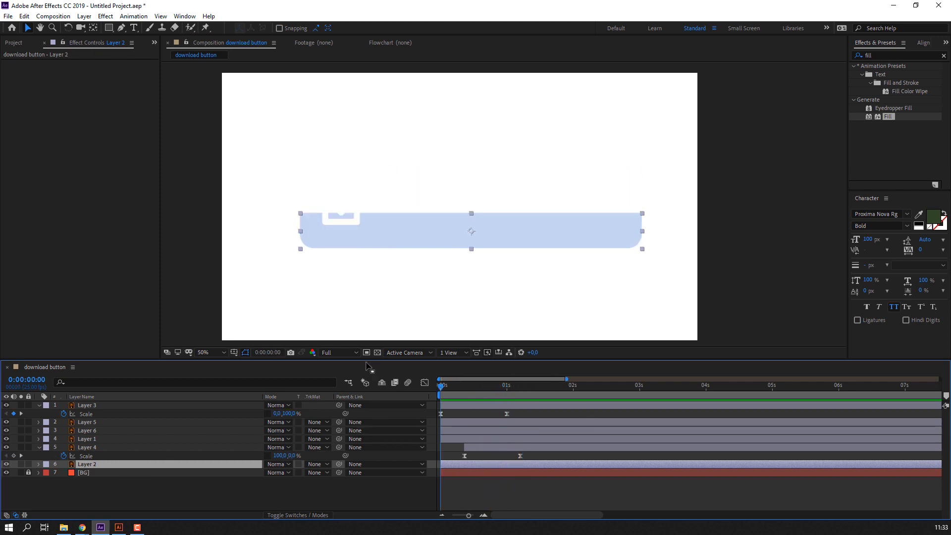
pyautogui.click(94, 29)
pyautogui.moveTo(471, 230); pyautogui.dragTo(470, 217)
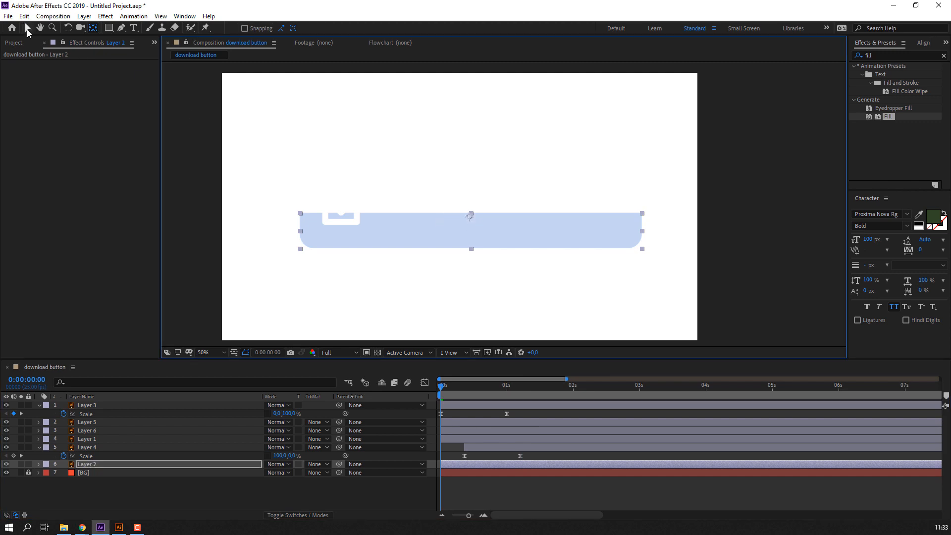
pyautogui.click(27, 30)
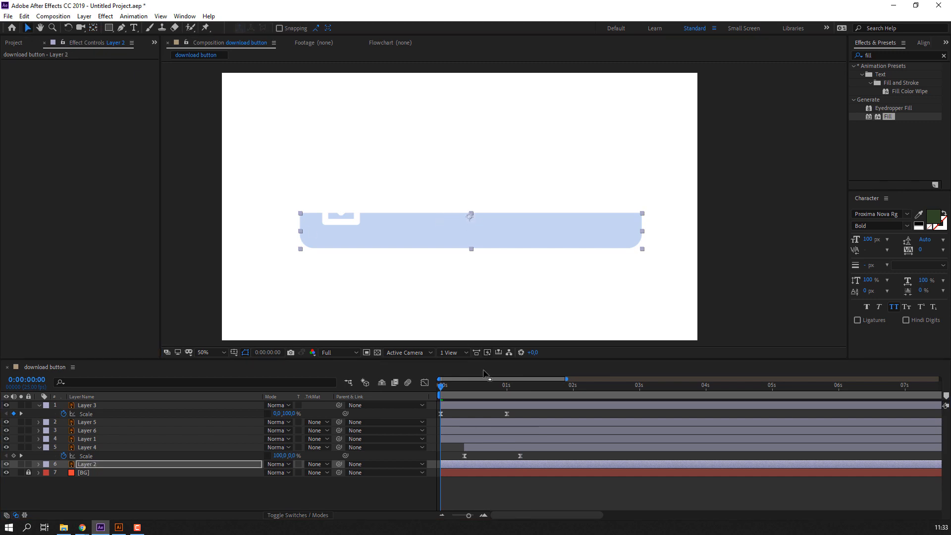
# - Reveal Layer 2's scale property and set its vertical scale to 0%
pyautogui.click(168, 464)
pyautogui.press('s')
pyautogui.click(269, 473)
pyautogui.moveTo(295, 474); pyautogui.dragTo(270, 474)
pyautogui.click(295, 473)
pyautogui.write('0')
pyautogui.press('Return')
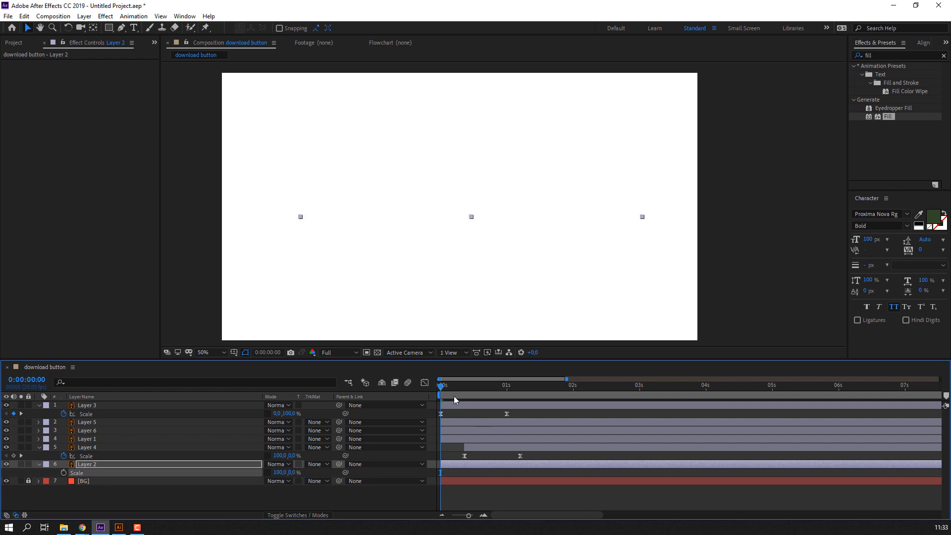
# - Keyframe Layer 2's vertical scale from 0% just before 1 second to 100% at about 0:00:01:11
pyautogui.moveTo(441, 387); pyautogui.dragTo(551, 389)
pyautogui.write('100')
pyautogui.press('Return')
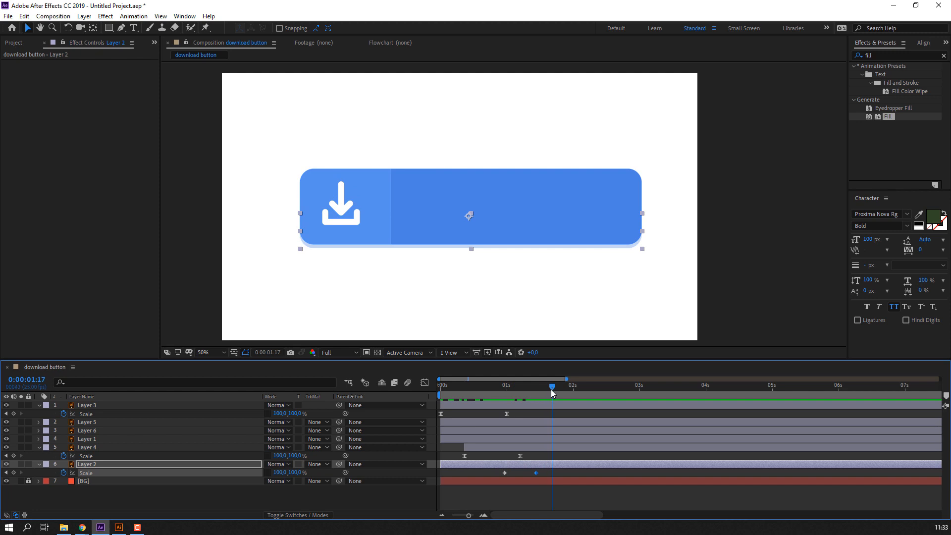
# - Apply Easy Ease to Layer 2's scale keyframes, shift the pair earlier to start at about frame 17, and preview the motion
pyautogui.moveTo(552, 475); pyautogui.dragTo(501, 473)
pyautogui.rightClick(500, 472)
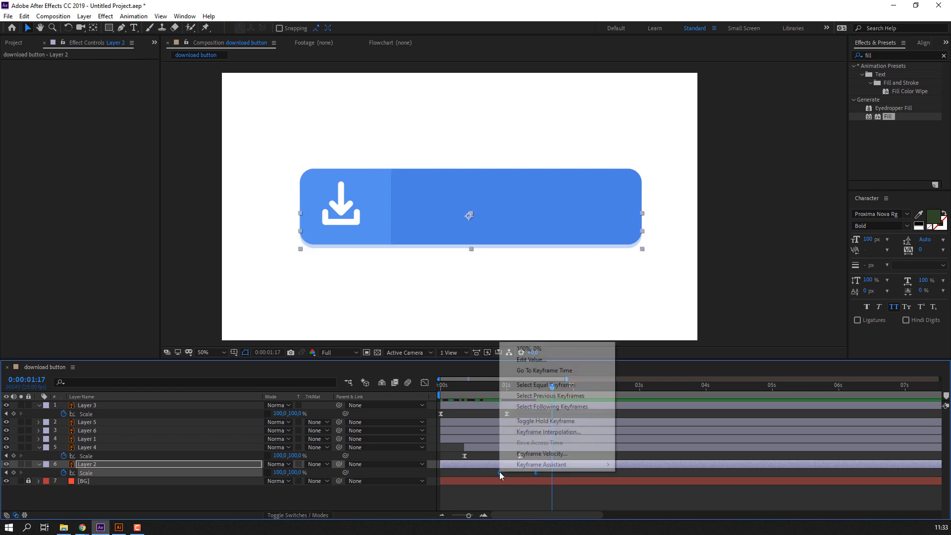
pyautogui.moveTo(569, 464)
pyautogui.click(642, 399)
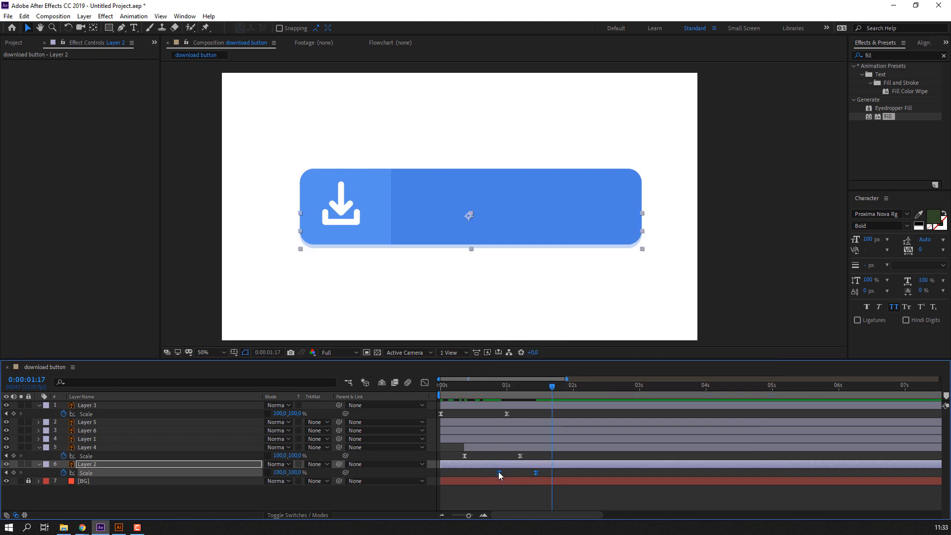
pyautogui.moveTo(499, 476); pyautogui.dragTo(486, 476)
pyautogui.press('space')
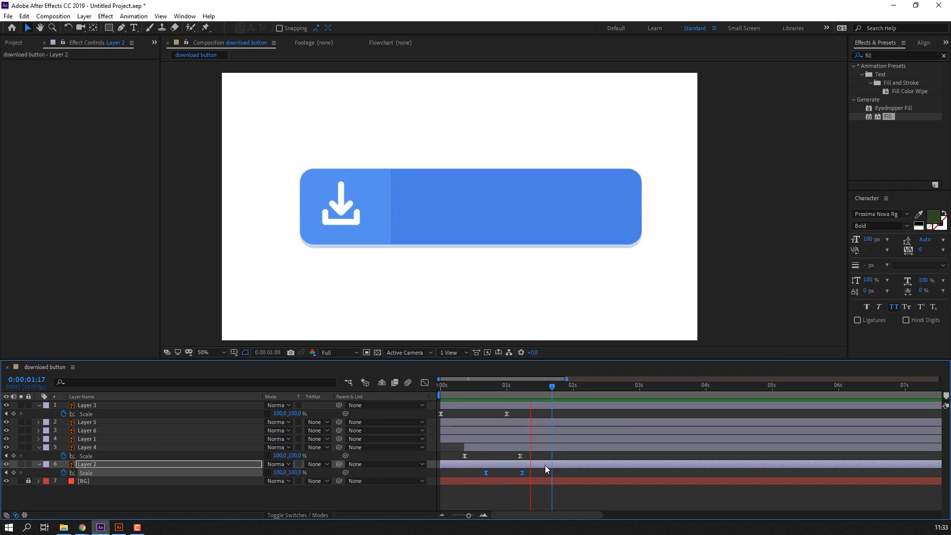
# - Stretch Layer 2's scale animation to run from about frame 18 to just before 2 seconds, and preview it
pyautogui.moveTo(521, 474); pyautogui.dragTo(564, 472)
pyautogui.moveTo(486, 473)
pyautogui.mouseDown()
pyautogui.moveTo(456, 473)
pyautogui.moveTo(487, 472)
pyautogui.mouseUp()
pyautogui.press('space')
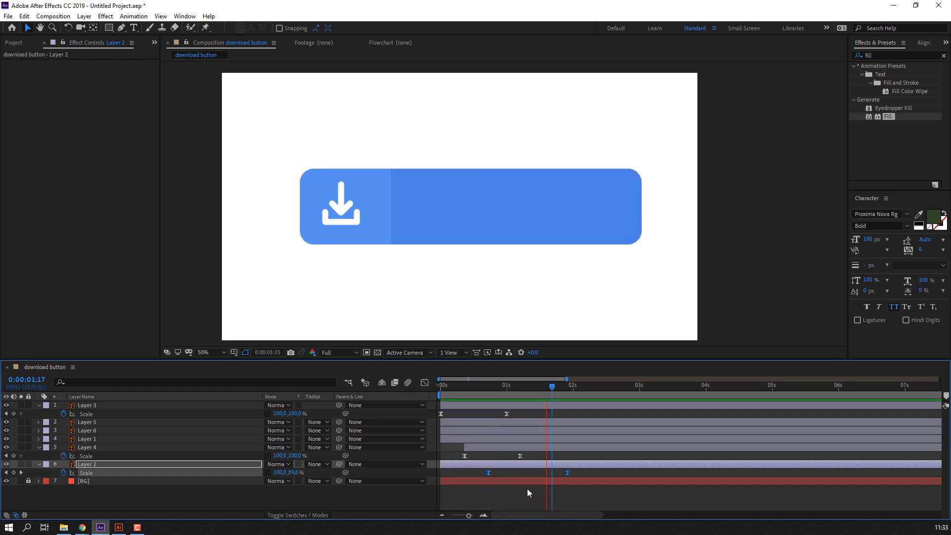
pyautogui.press('space')
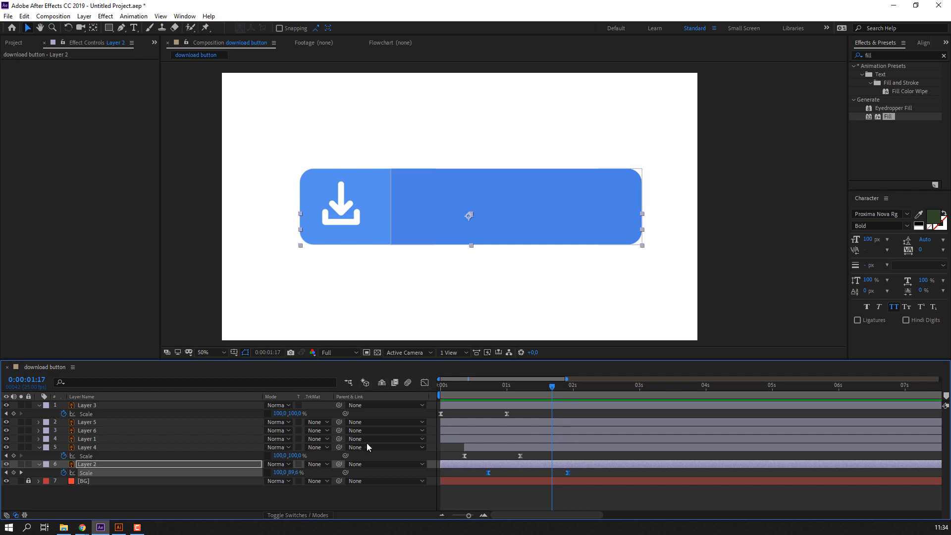
# - Solo Layer 2 temporarily and scrub through its scale animation to examine how the shadow bar grows
pyautogui.click(21, 463)
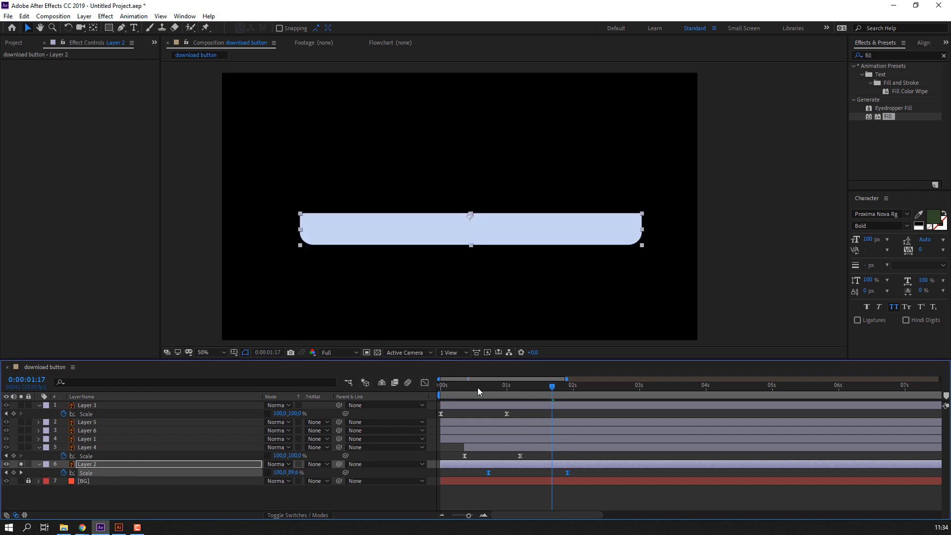
pyautogui.moveTo(477, 391); pyautogui.dragTo(559, 386)
pyautogui.click(21, 464)
# - Reshape Layer 2's scale speed curve in the Graph Editor so it peaks early and eases out gradually, previewing the motion
pyautogui.click(424, 382)
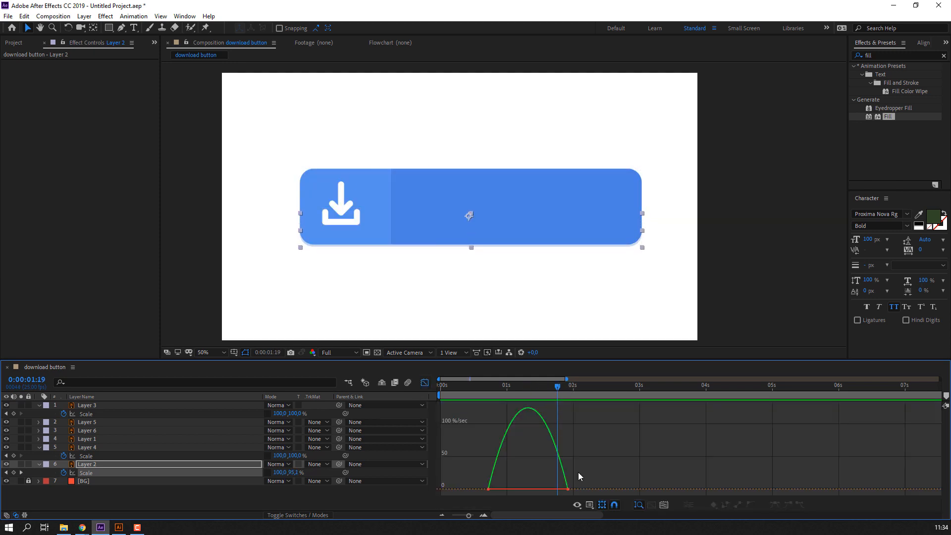
pyautogui.moveTo(540, 488); pyautogui.dragTo(537, 489)
pyautogui.press('space')
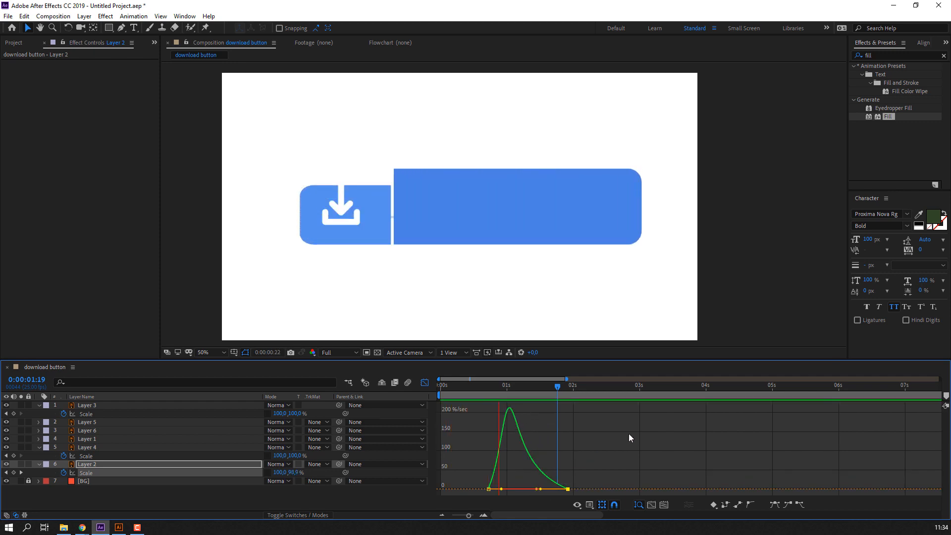
pyautogui.click(424, 382)
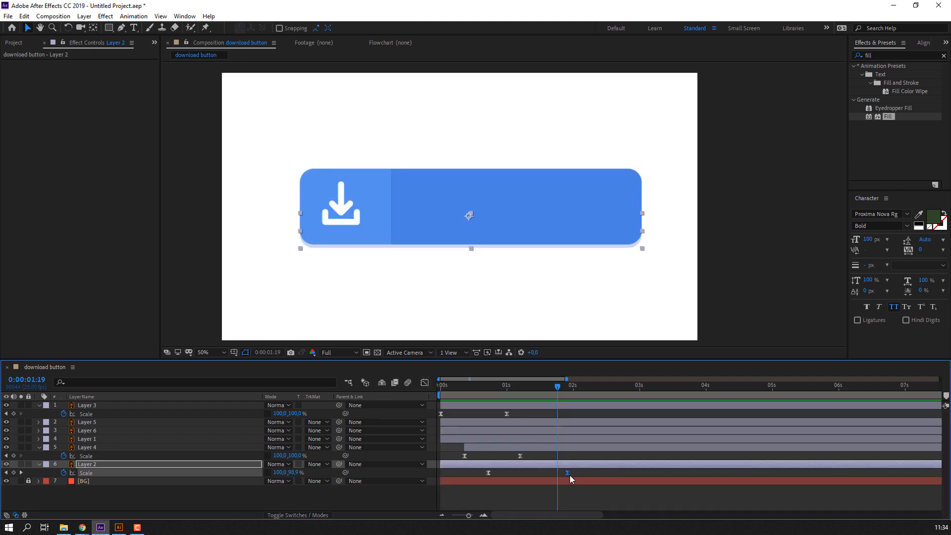
# - Retime Layer 2's scale keyframes to about frame 19 and 0:00:01:10, checking the shorter animation in previews
pyautogui.moveTo(573, 471); pyautogui.dragTo(491, 473)
pyautogui.press('space')
pyautogui.press('space')
pyautogui.click(520, 472)
pyautogui.moveTo(570, 472); pyautogui.dragTo(531, 473)
pyautogui.moveTo(551, 471); pyautogui.dragTo(491, 471)
pyautogui.press('space')
pyautogui.press('space')
pyautogui.press('space')
pyautogui.press('space')
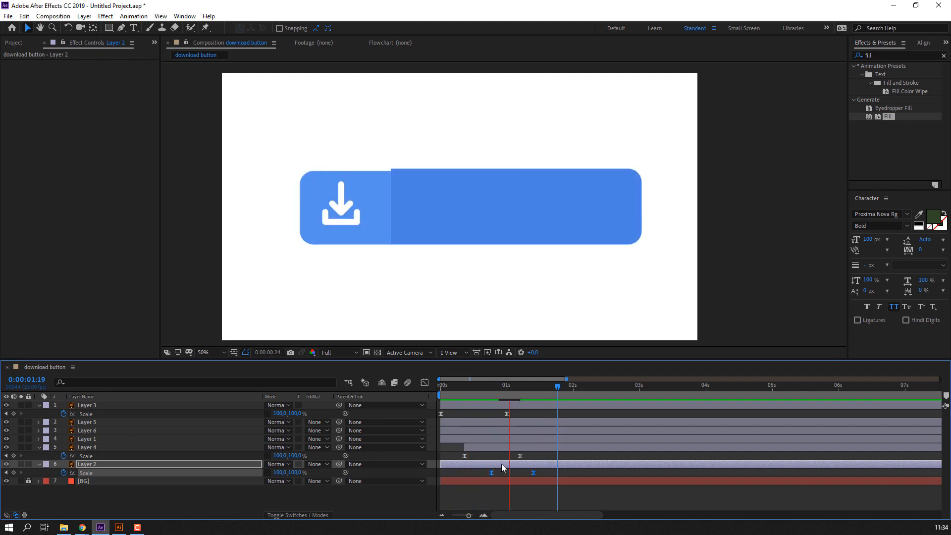
# - Try starting Layer 2's scale keyframes at about frame 17, preview, and shift them back to about frame 19
pyautogui.moveTo(492, 472); pyautogui.dragTo(487, 471)
pyautogui.click(527, 473)
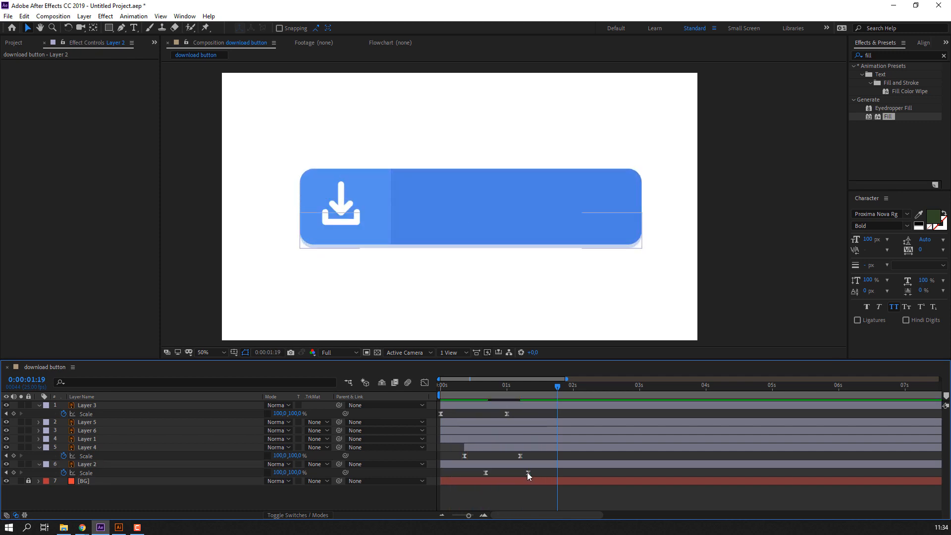
pyautogui.press('space')
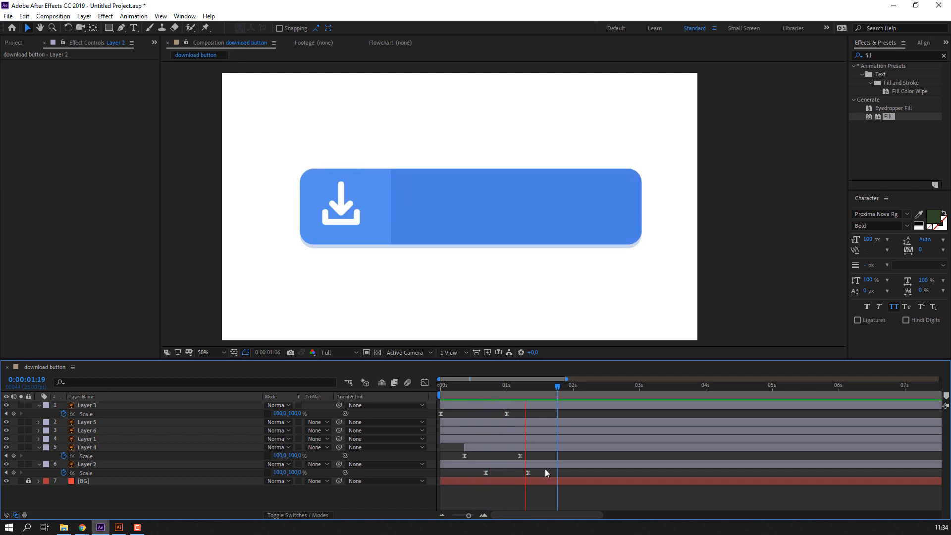
pyautogui.moveTo(485, 384); pyautogui.dragTo(501, 387)
pyautogui.moveTo(540, 468); pyautogui.dragTo(492, 474)
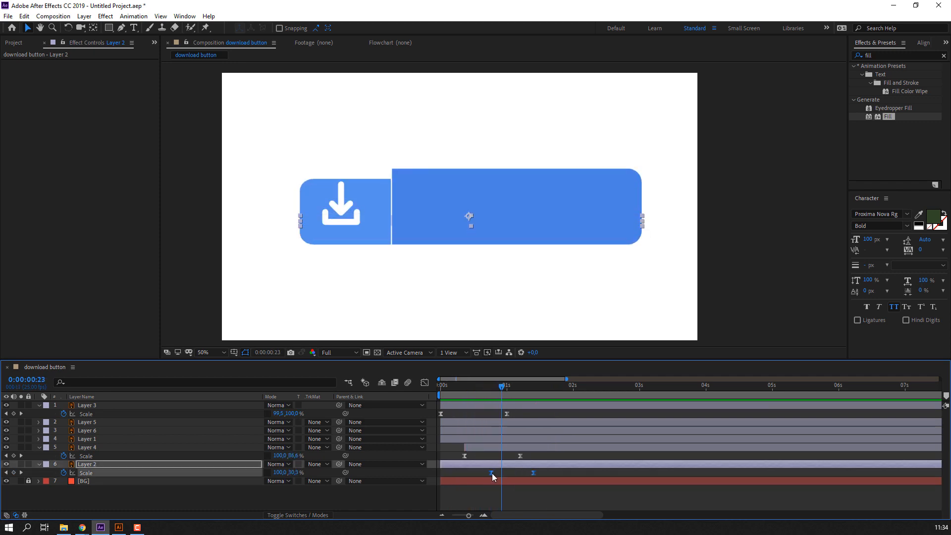
pyautogui.press('space')
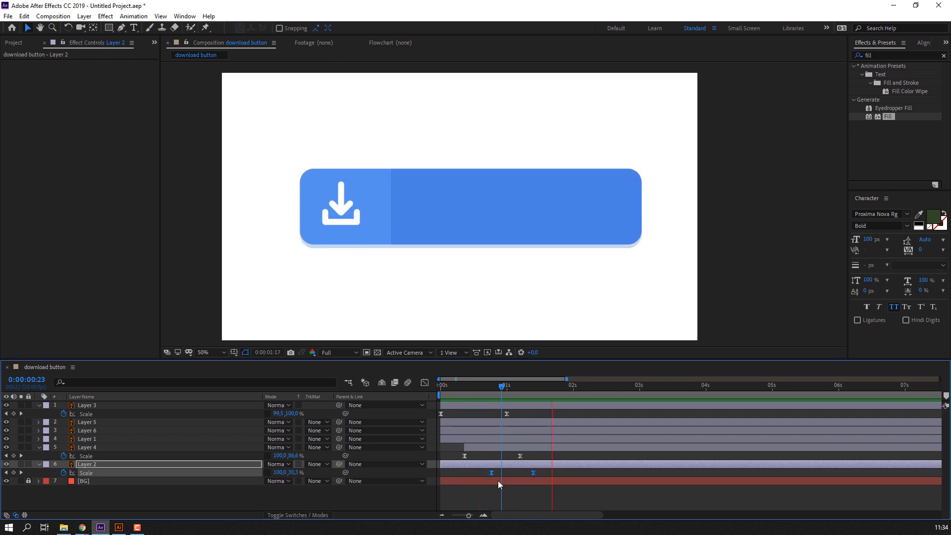
# - Move Layer 2's last scale keyframe to about 0:00:01:16 and preview the animation
pyautogui.click(533, 471)
pyautogui.moveTo(533, 471); pyautogui.dragTo(549, 472)
pyautogui.press('space')
# - At 0:00:01:21, add a paragraph text box across the darker blue part of the button with the text DOWNLOAD
pyautogui.moveTo(499, 389); pyautogui.dragTo(551, 377)
pyautogui.click(254, 480)
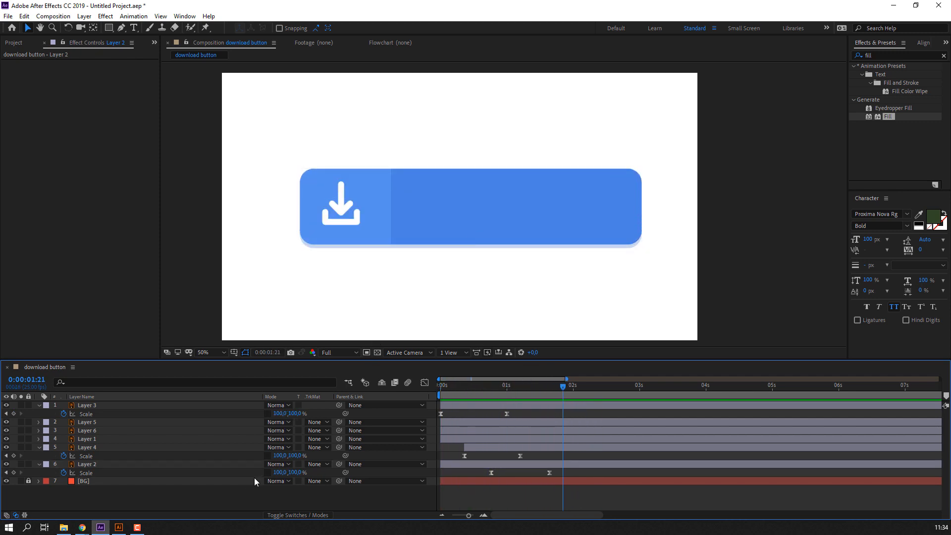
pyautogui.click(133, 27)
pyautogui.moveTo(398, 176); pyautogui.dragTo(630, 239)
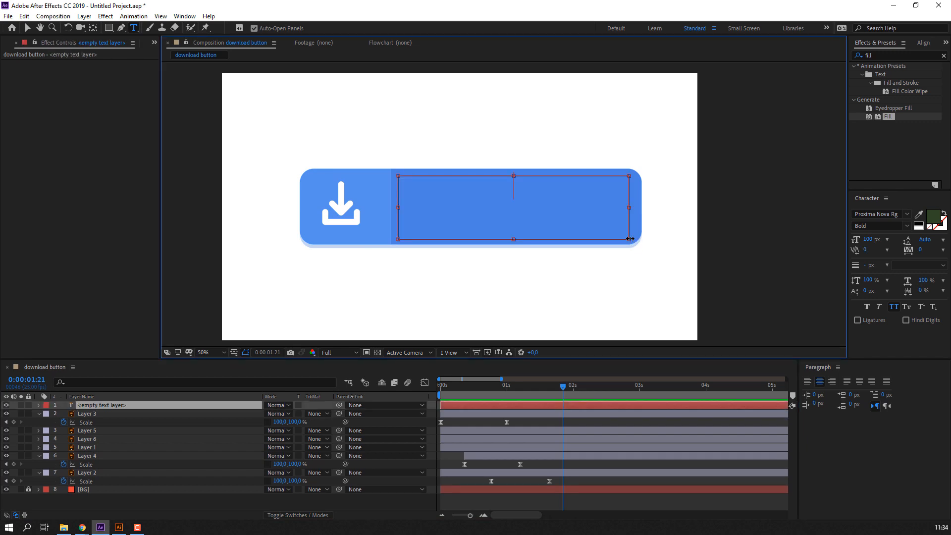
pyautogui.write('DOWNLOAD')
# - Make the DOWNLOAD text white at 134 px and centre it vertically on the button
pyautogui.hotkey('ctrl', 'a')
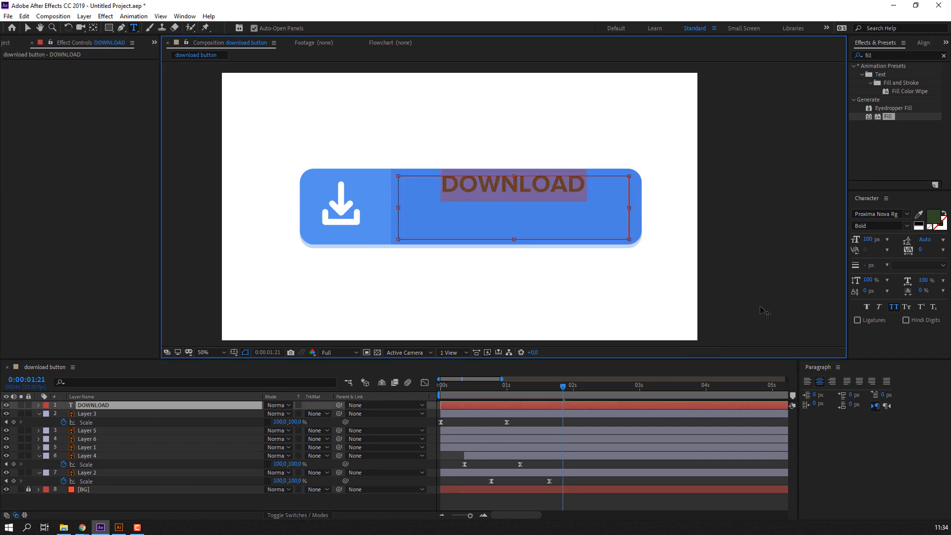
pyautogui.click(933, 218)
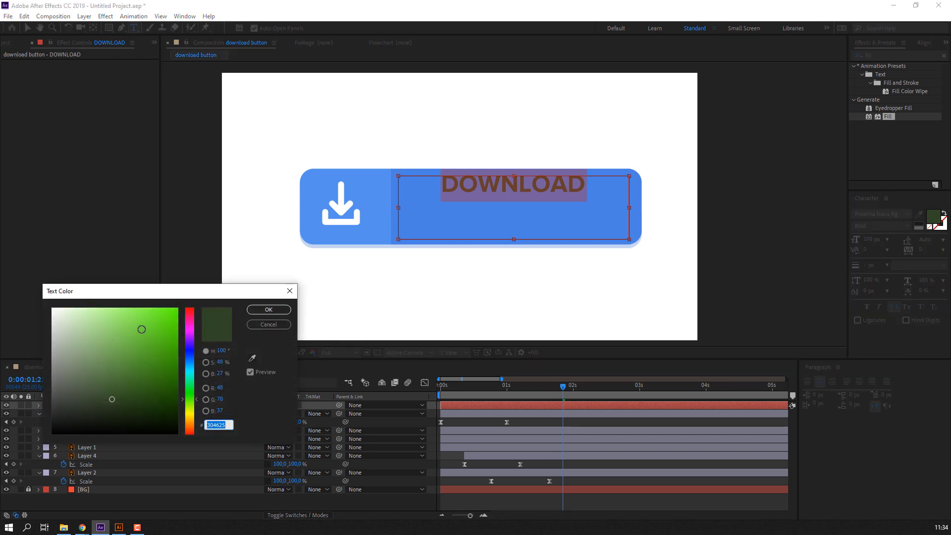
pyautogui.moveTo(142, 329); pyautogui.dragTo(52, 308)
pyautogui.press('Return')
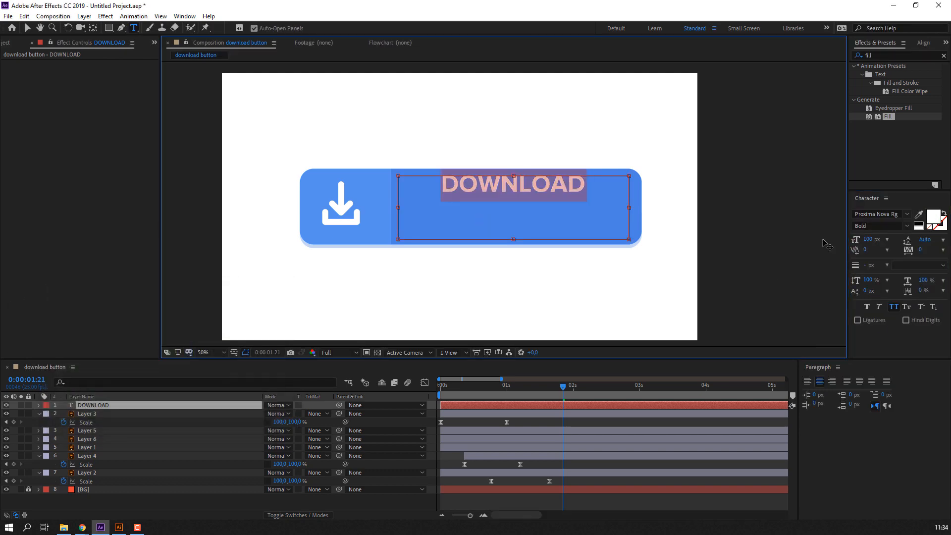
pyautogui.moveTo(867, 240); pyautogui.dragTo(886, 240)
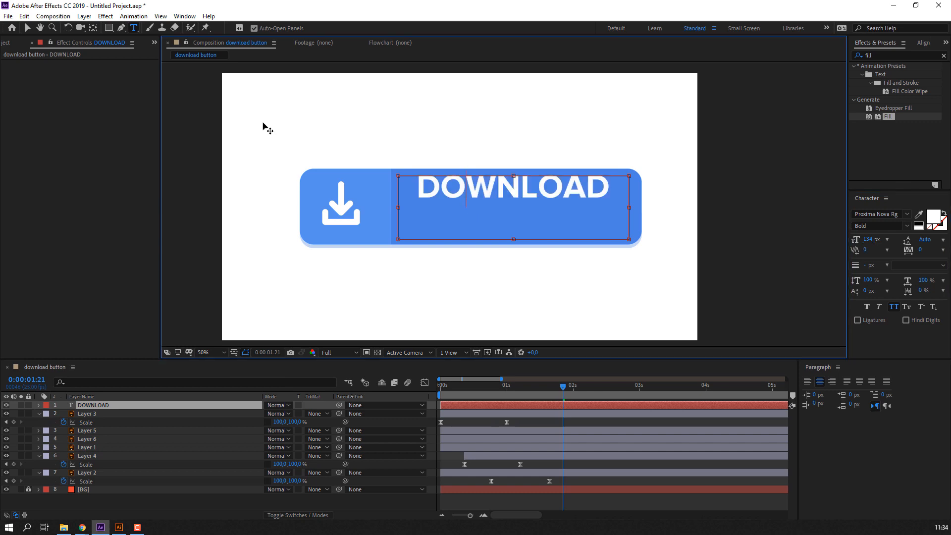
pyautogui.click(27, 27)
pyautogui.moveTo(527, 187); pyautogui.dragTo(528, 205)
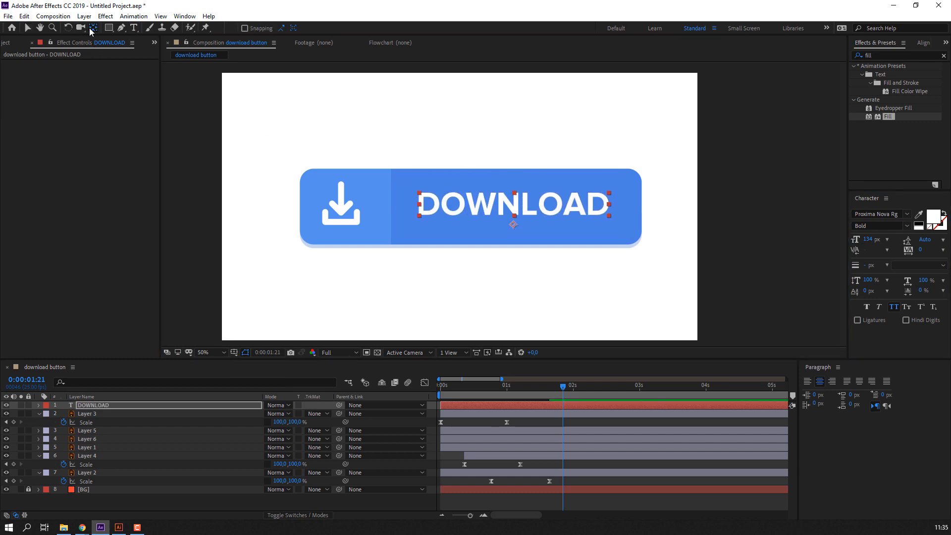
# - Apply Animation Composer's Overshoot Position & Scale Characters Top text preset to the DOWNLOAD layer for both the in and out transitions
pyautogui.click(184, 16)
pyautogui.click(233, 93)
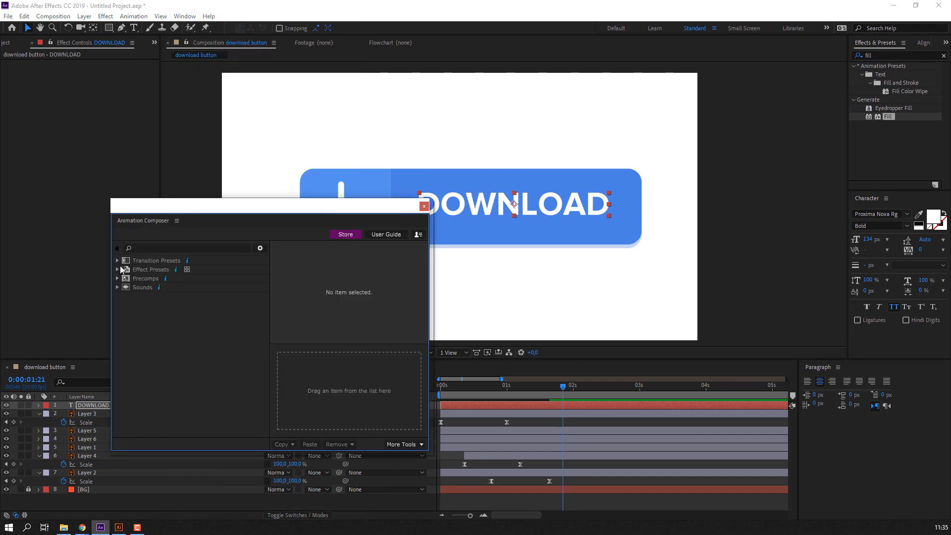
pyautogui.click(118, 260)
pyautogui.click(127, 288)
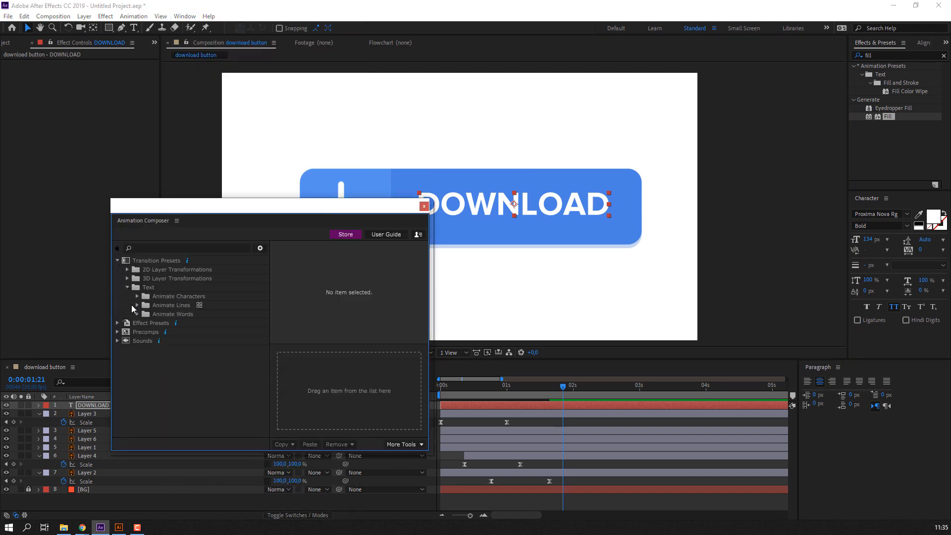
pyautogui.click(137, 296)
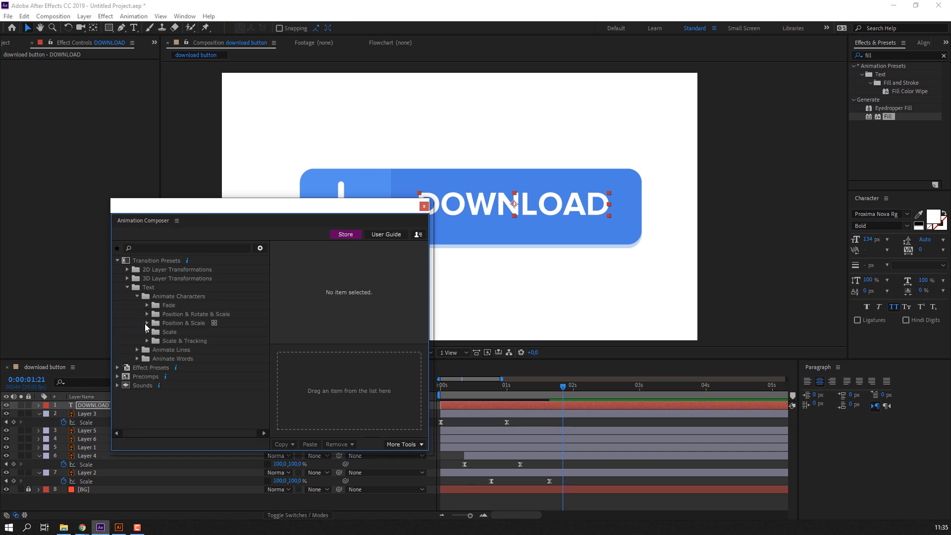
pyautogui.click(147, 323)
pyautogui.click(157, 333)
pyautogui.click(190, 342)
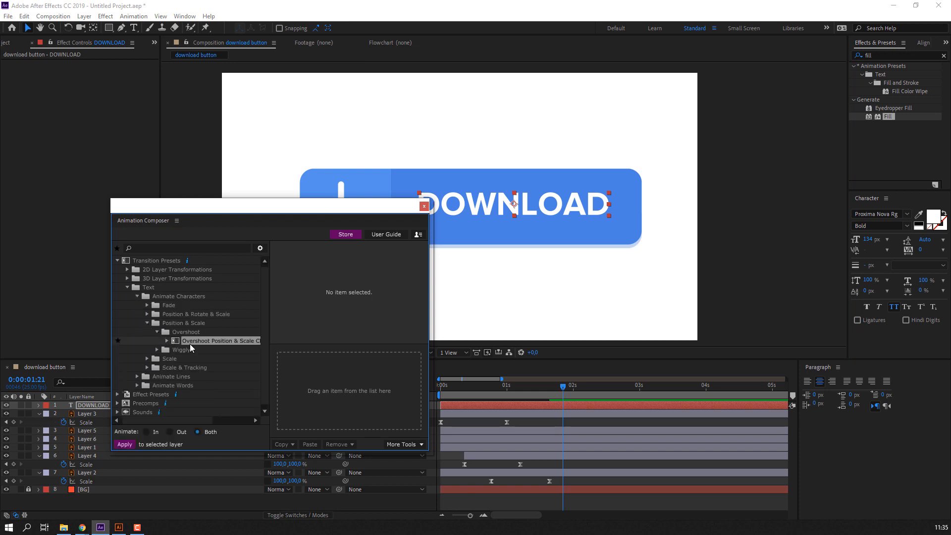
pyautogui.click(167, 340)
pyautogui.click(194, 357)
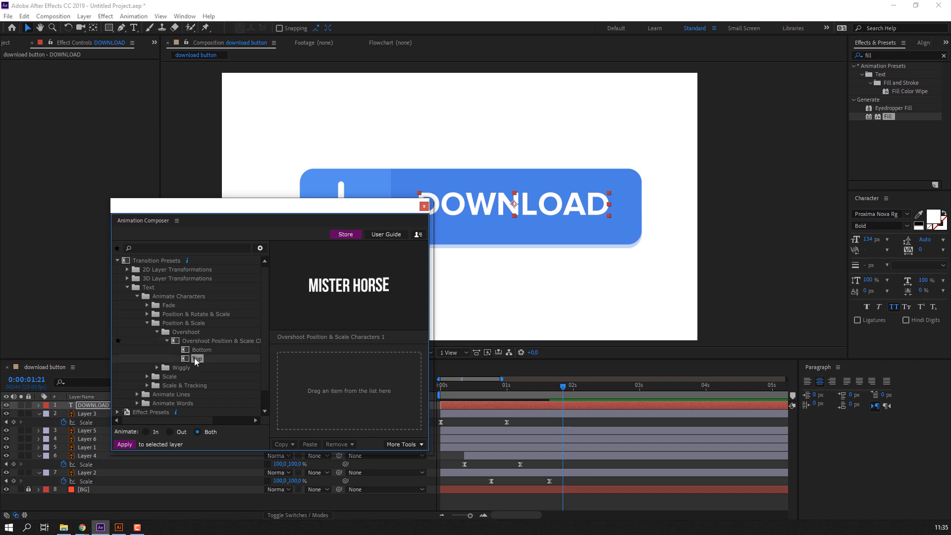
pyautogui.doubleClick(195, 358)
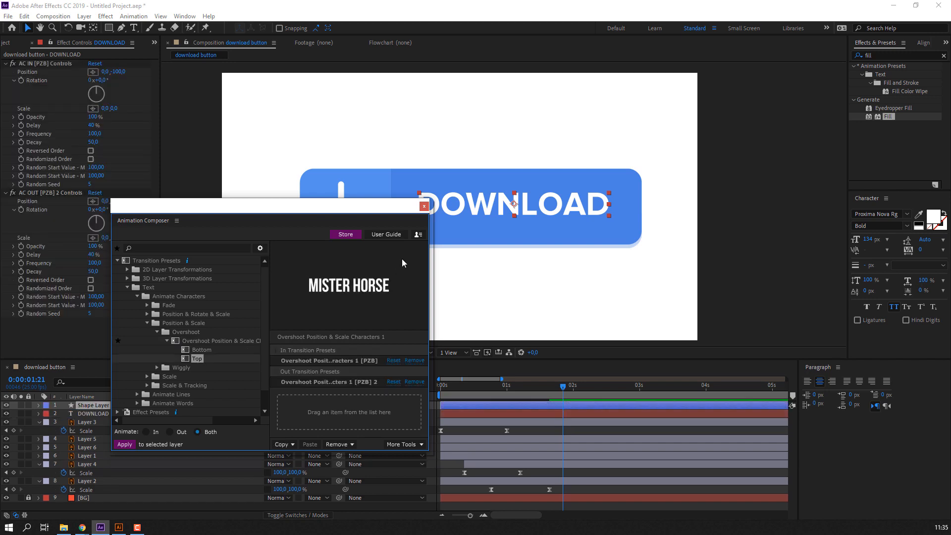
pyautogui.click(424, 206)
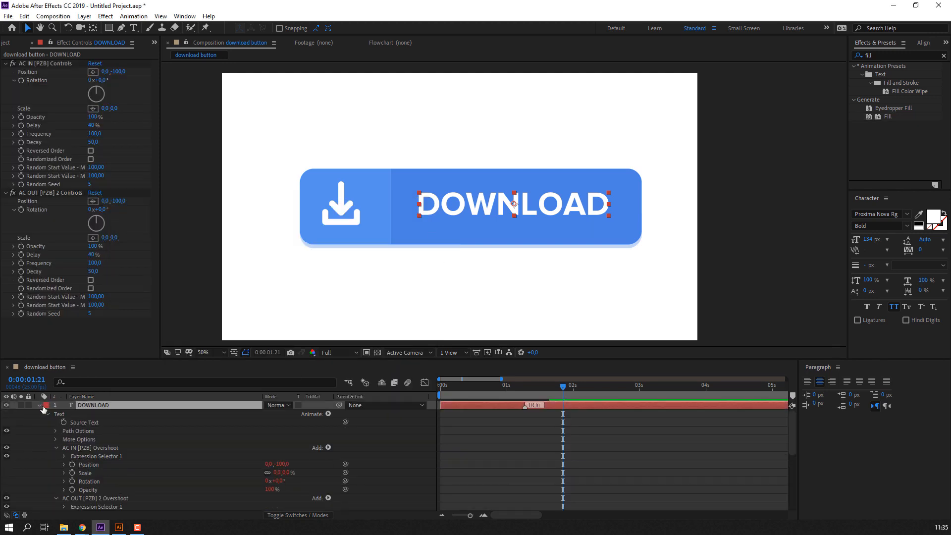
# - Collapse the DOWNLOAD layer's properties and delay the layer to start at about frame 19, previewing the timing
pyautogui.click(44, 406)
pyautogui.click(39, 405)
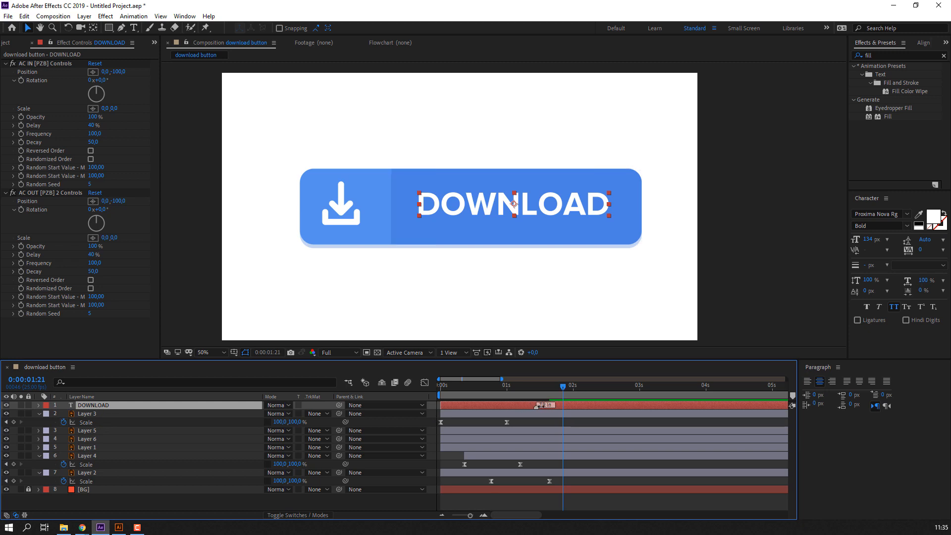
pyautogui.moveTo(464, 405); pyautogui.dragTo(541, 405)
pyautogui.moveTo(482, 387); pyautogui.dragTo(531, 404)
pyautogui.press('space')
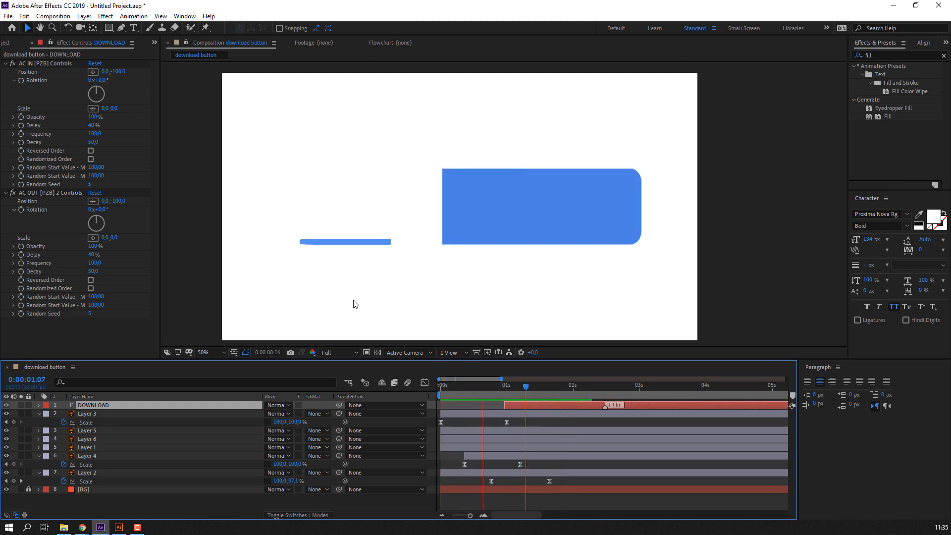
pyautogui.moveTo(512, 400); pyautogui.dragTo(499, 403)
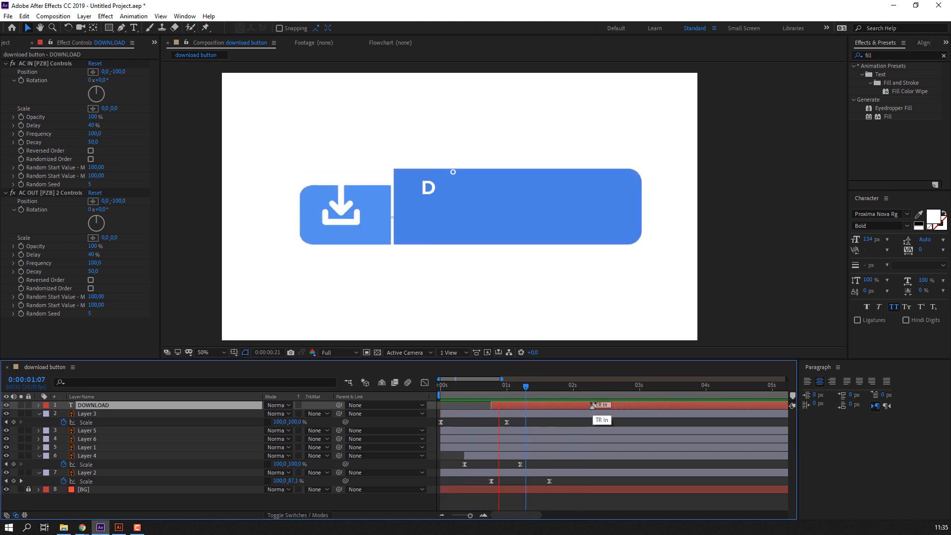
# - Zoom in on the download icon and solo Layer 5, the arrow, at 0:00:00:00
pyautogui.moveTo(464, 383); pyautogui.dragTo(566, 390)
pyautogui.click(340, 188)
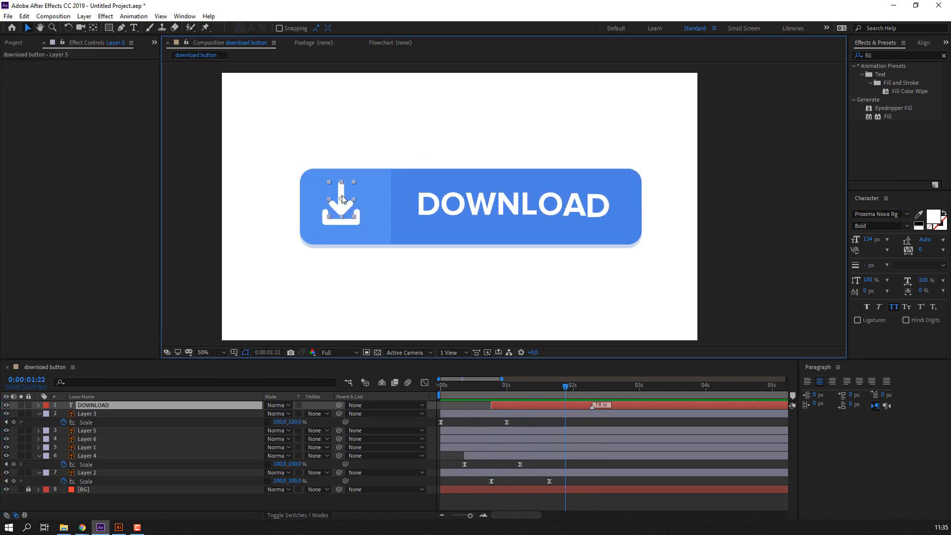
pyautogui.scroll(4, 342, 195)
pyautogui.moveTo(373, 309); pyautogui.dragTo(432, 283)
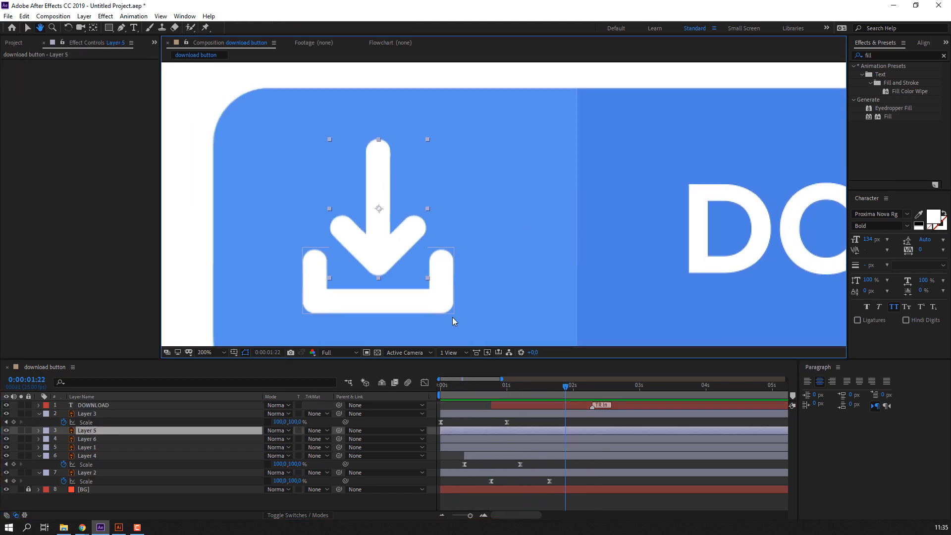
pyautogui.click(471, 387)
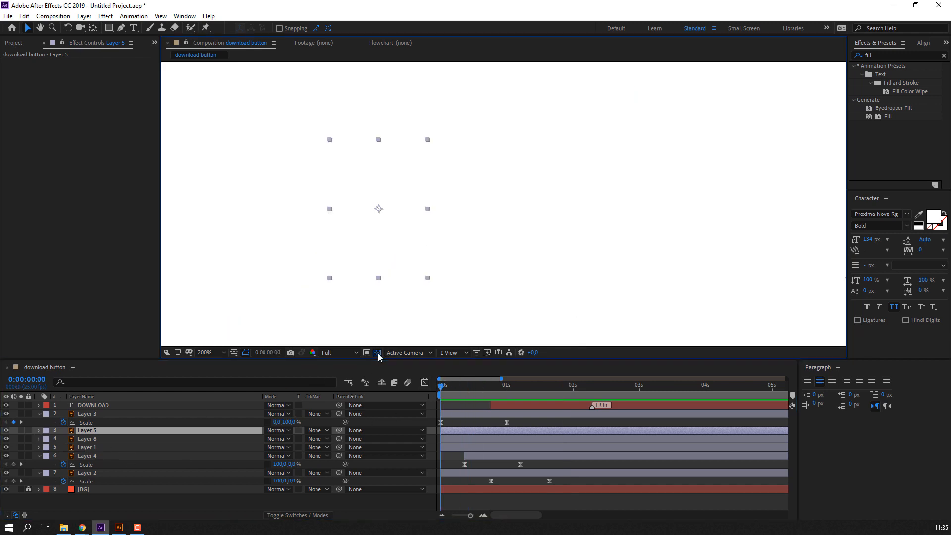
pyautogui.click(21, 430)
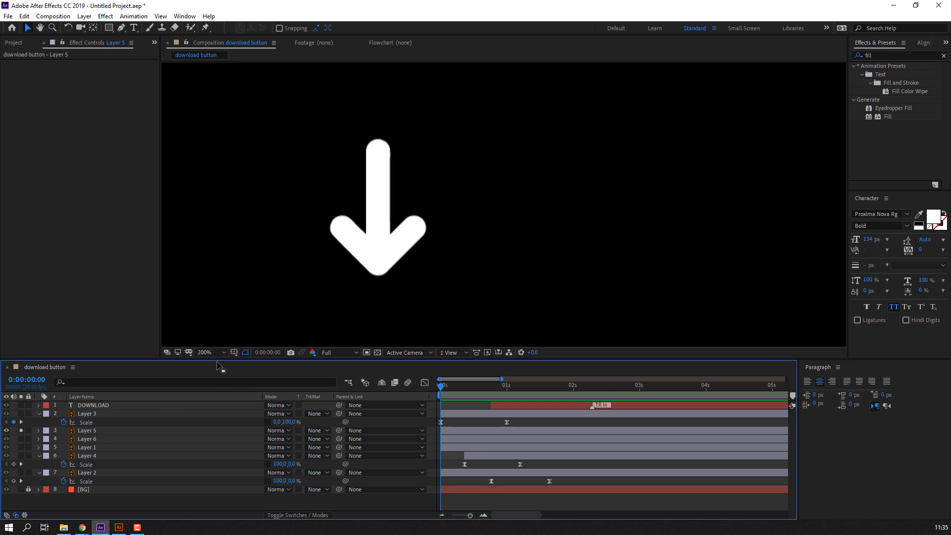
# - Keyframe Layer 5's Position at 0:00:00:00, solo Layer 6 too, and lower the arrow to Y 516.8 at 0:00:00:06
pyautogui.click(370, 257)
pyautogui.press('p')
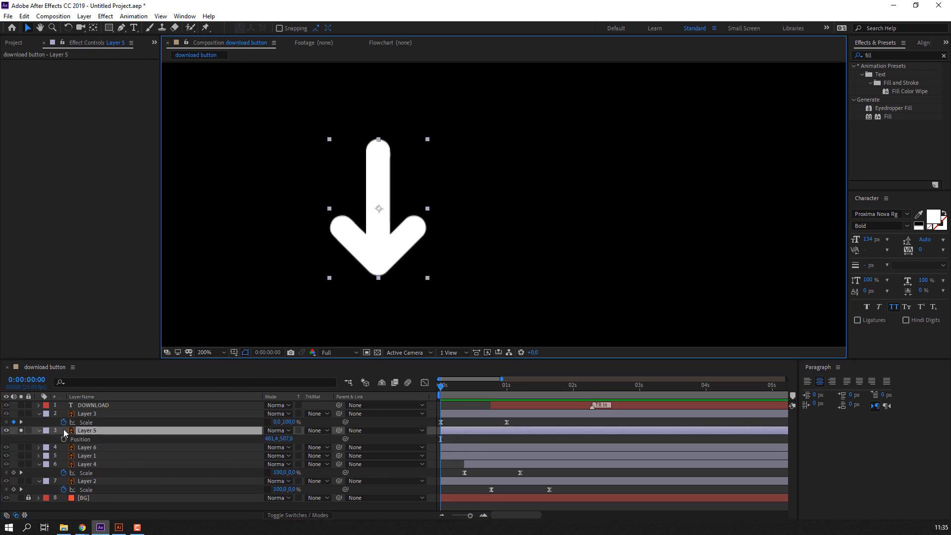
pyautogui.click(64, 438)
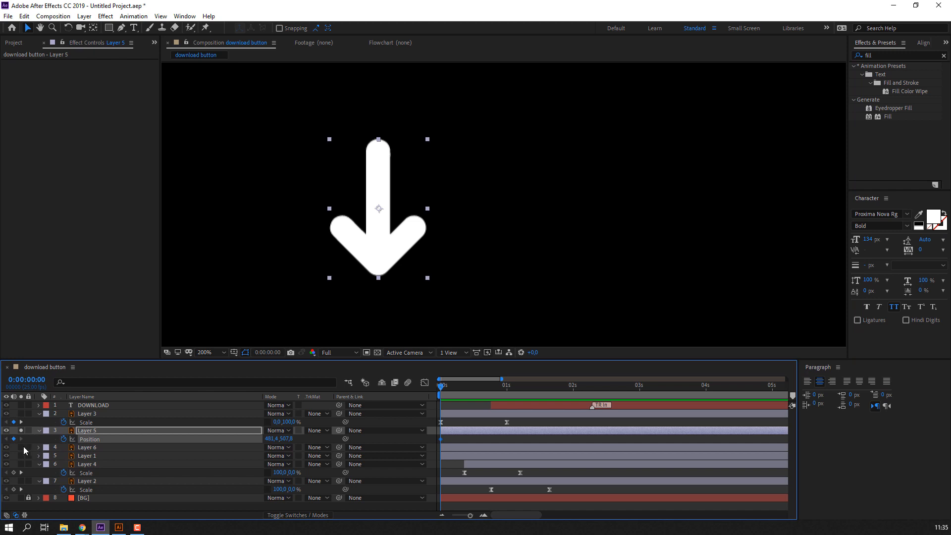
pyautogui.click(21, 447)
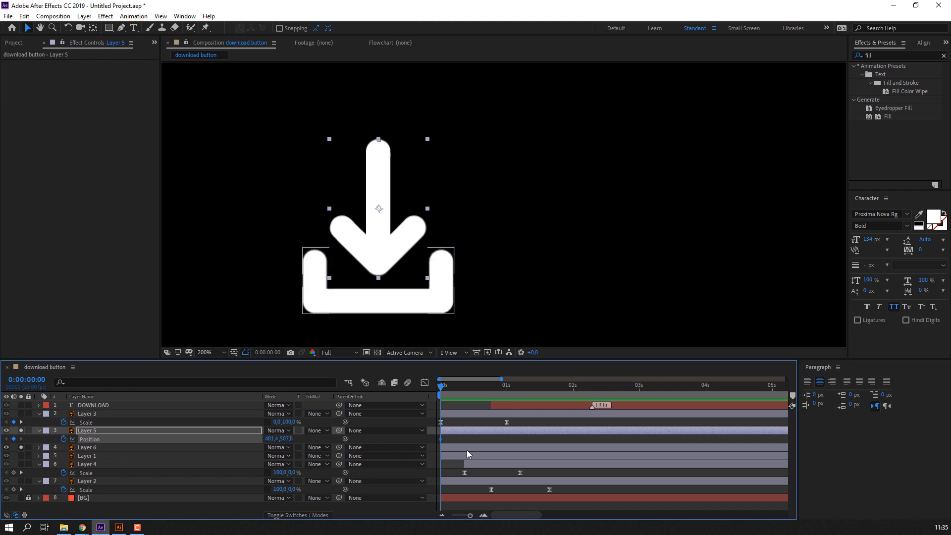
pyautogui.press('space')
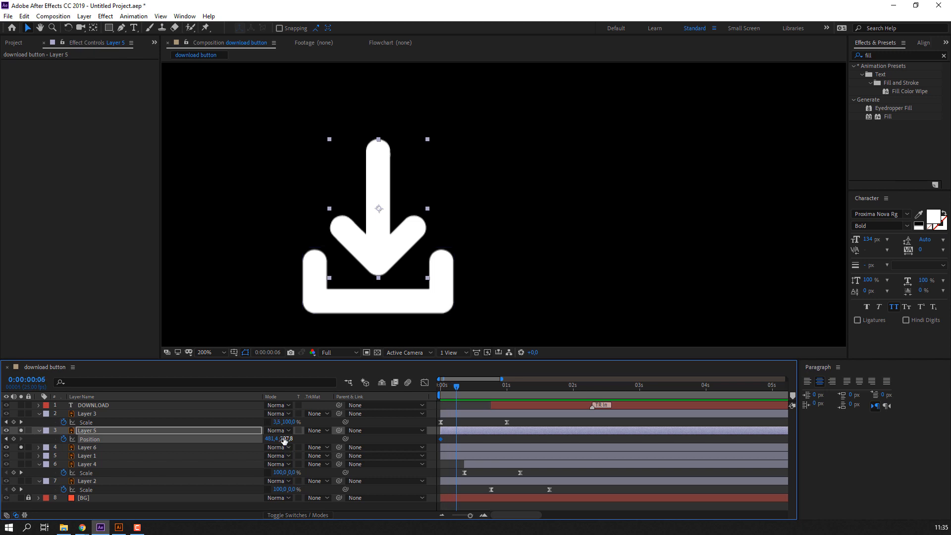
pyautogui.moveTo(286, 439); pyautogui.dragTo(287, 438)
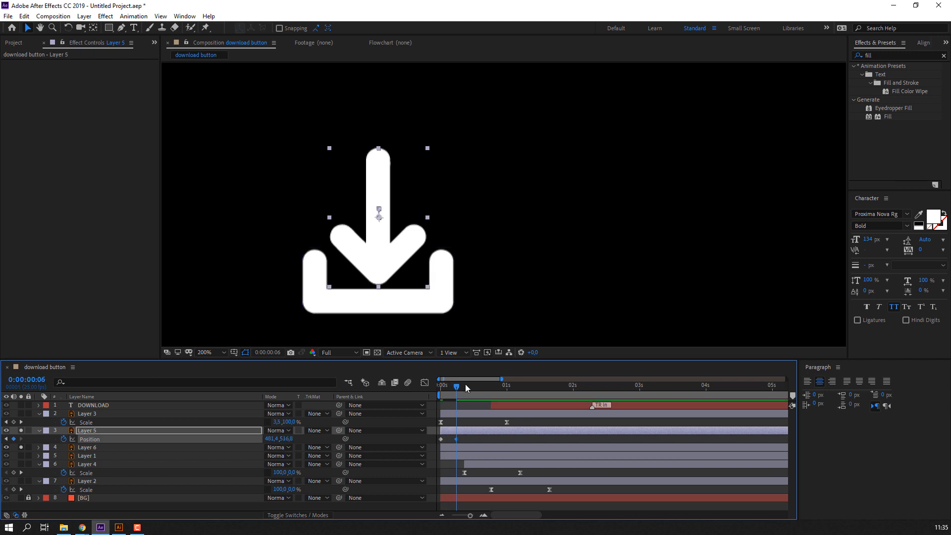
# - Copy the arrow's starting Position keyframe and paste it at 0:00:00:12 so the arrow moves back up
pyautogui.moveTo(465, 384)
pyautogui.mouseDown()
pyautogui.moveTo(426, 385)
pyautogui.moveTo(456, 384)
pyautogui.mouseUp()
pyautogui.press('space')
pyautogui.moveTo(450, 437); pyautogui.dragTo(441, 443)
pyautogui.hotkey('ctrl', 'c')
pyautogui.hotkey('ctrl', 'v')
pyautogui.press('space')
pyautogui.press('space')
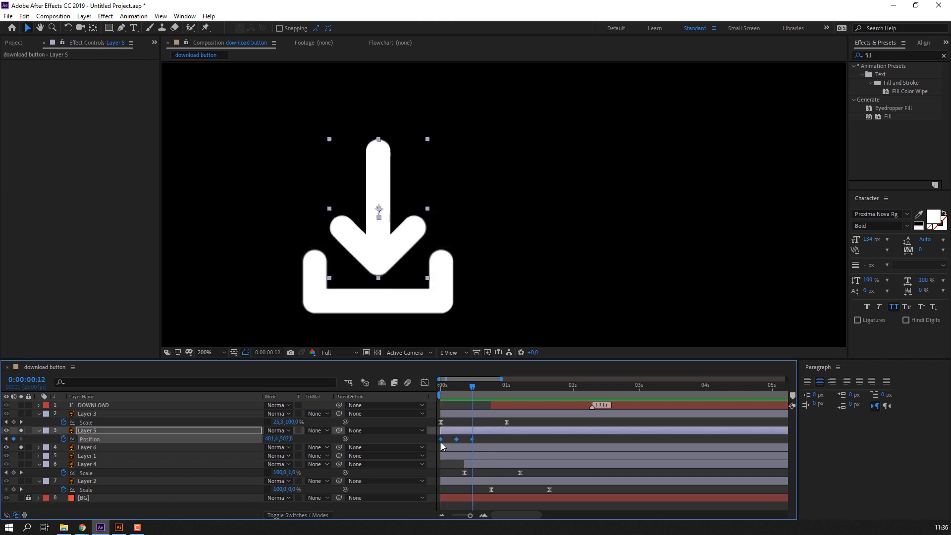
# - Apply Easy Ease to the arrow's three Position keyframes and stretch them to end just past one second, previewing the motion
pyautogui.rightClick(442, 441)
pyautogui.moveTo(490, 431)
pyautogui.click(584, 368)
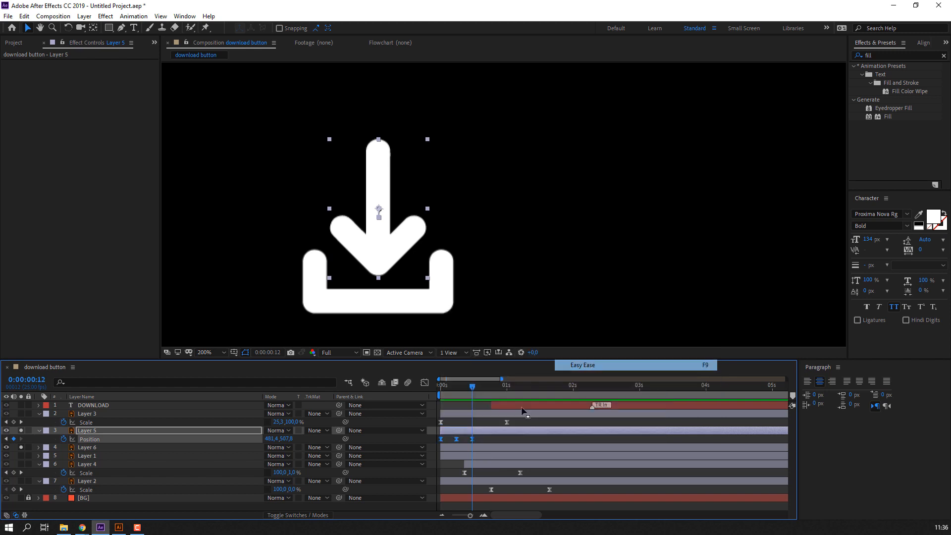
pyautogui.moveTo(482, 434); pyautogui.dragTo(513, 439)
pyautogui.press('space')
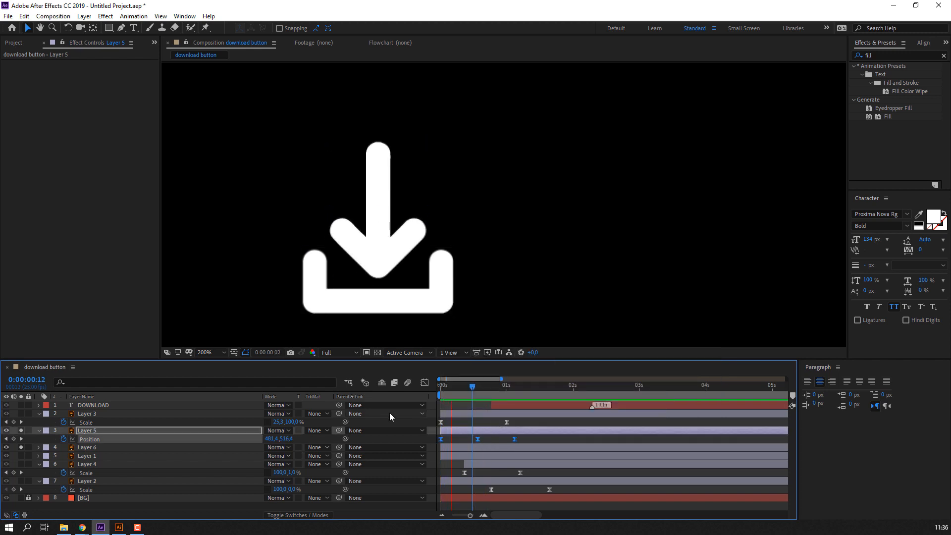
pyautogui.press('space')
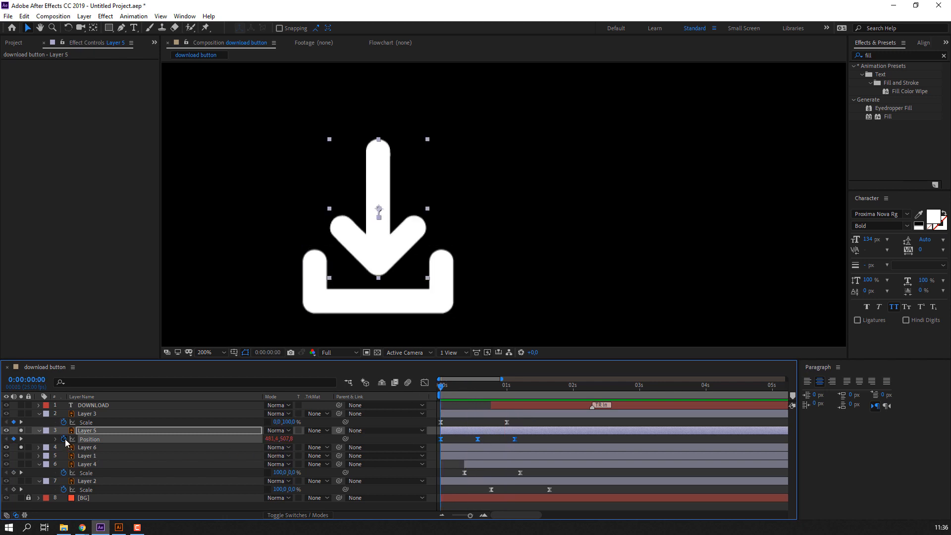
# - Add the expression loopOutDuration(type = "cycle", duration = 0) to Layer 5's Position and collapse the layer
pyautogui.hotkey('alt', 'shift', '=')
pyautogui.click(301, 447)
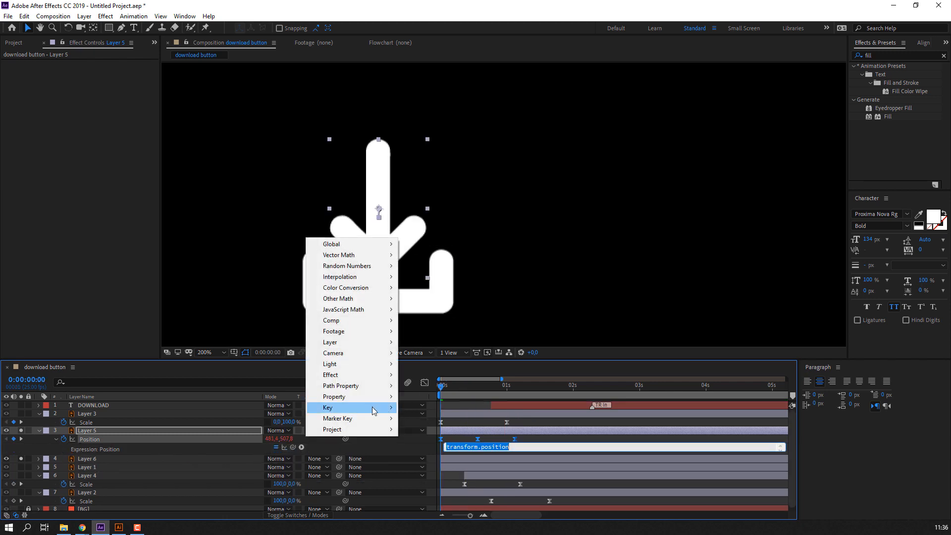
pyautogui.moveTo(377, 399)
pyautogui.click(488, 299)
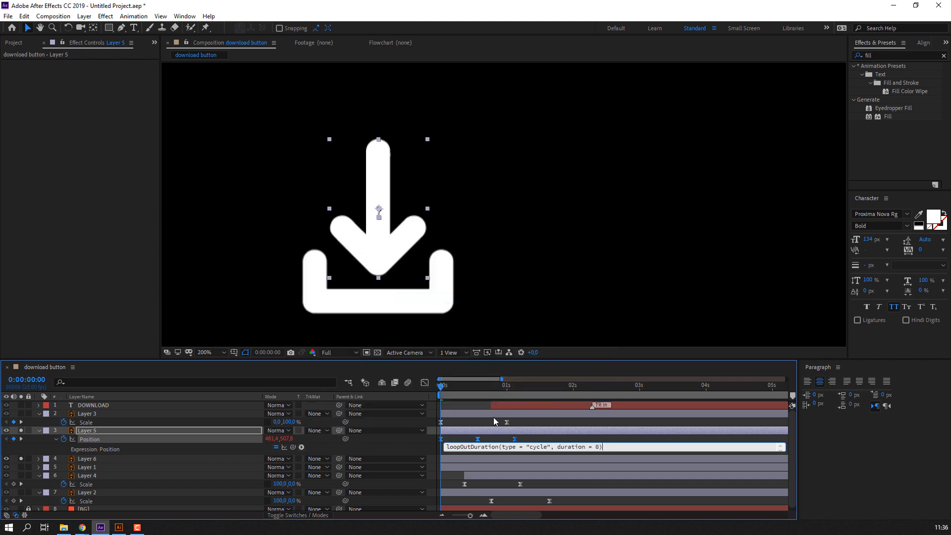
pyautogui.click(49, 447)
pyautogui.click(40, 432)
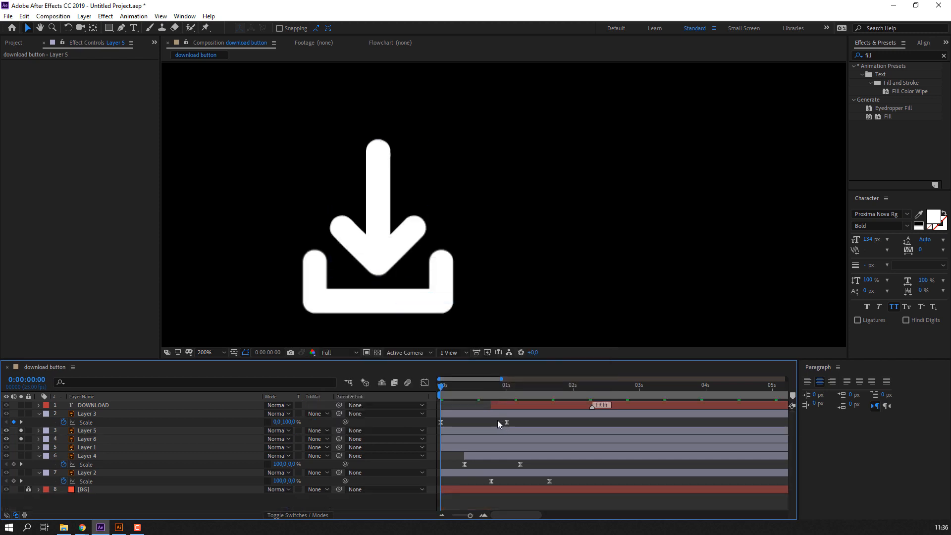
# - Preview the looping arrow over the full 30-second timeline and turn off solo for Layers 5 and 6
pyautogui.press('-')
pyautogui.press('-')
pyautogui.press('-')
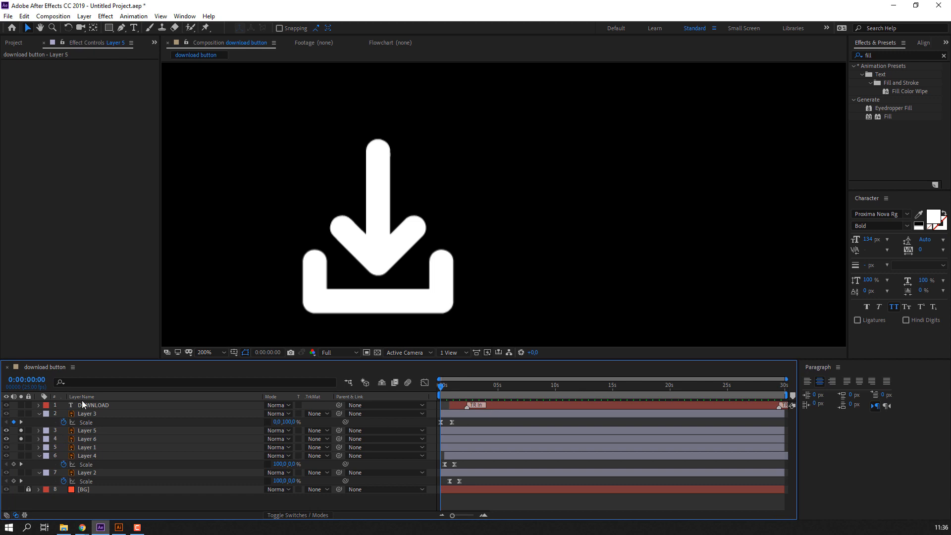
pyautogui.press('space')
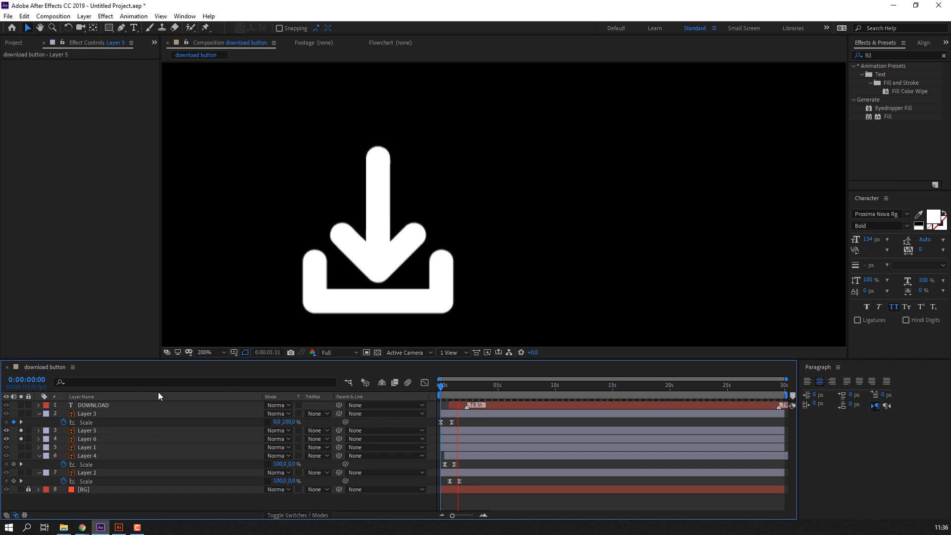
pyautogui.moveTo(21, 438); pyautogui.dragTo(21, 430)
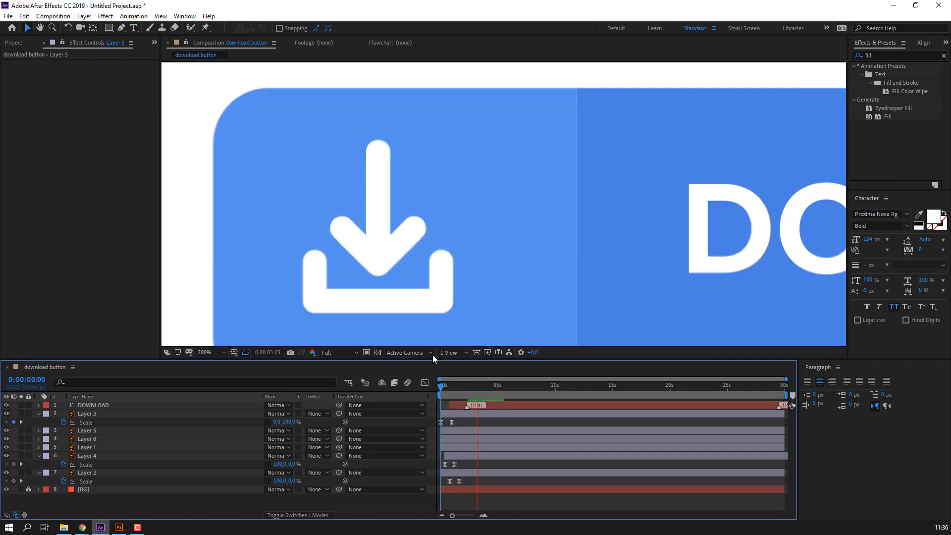
# - Fit the composition view up to 100% and preview the whole button animation from the start
pyautogui.press('space')
pyautogui.click(206, 352)
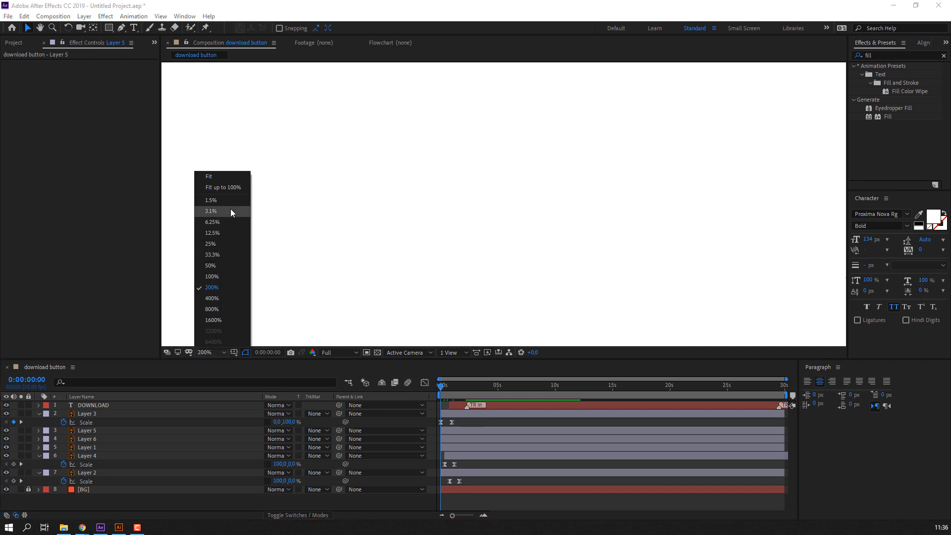
pyautogui.click(231, 188)
pyautogui.press('space')
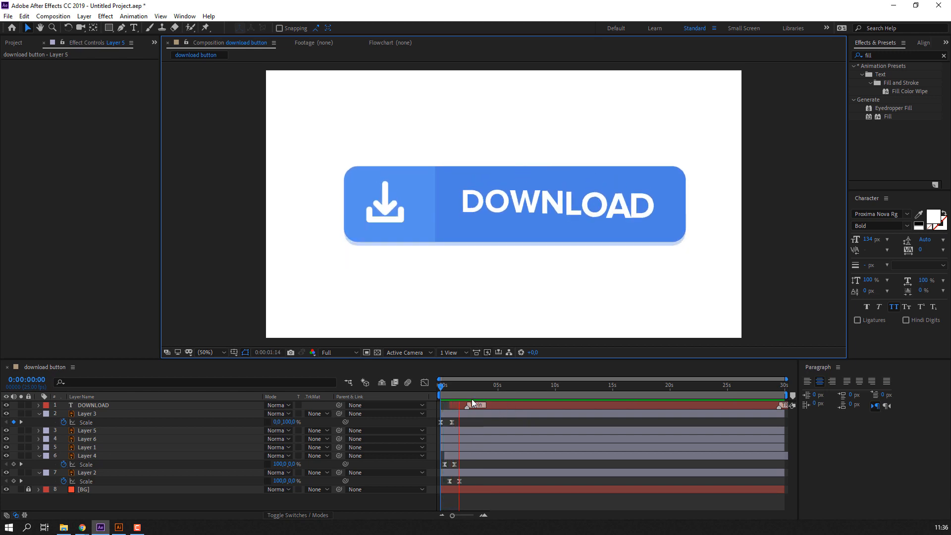
pyautogui.press('space')
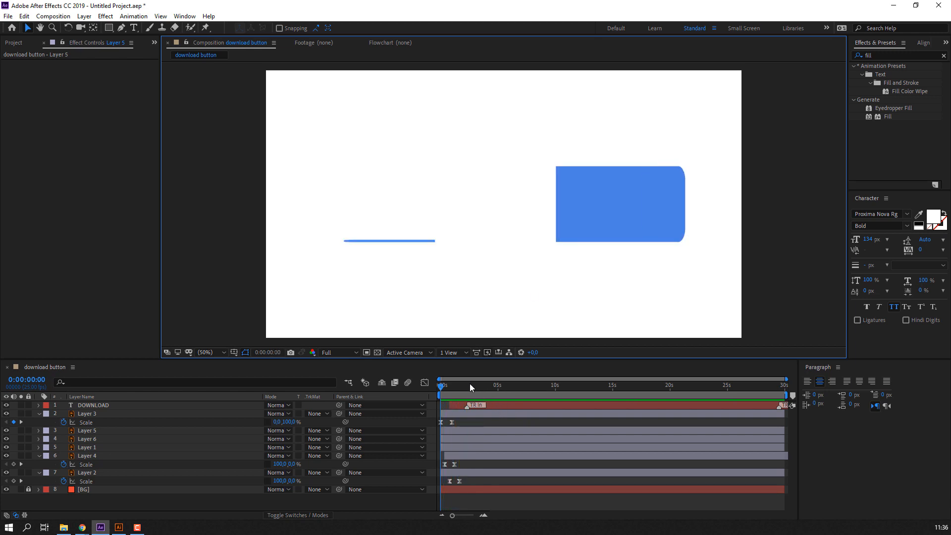
# - Find the Drop Shadow effect and apply it to the DOWNLOAD text layer at 0:00:05:06
pyautogui.moveTo(471, 385); pyautogui.dragTo(500, 385)
pyautogui.click(560, 187)
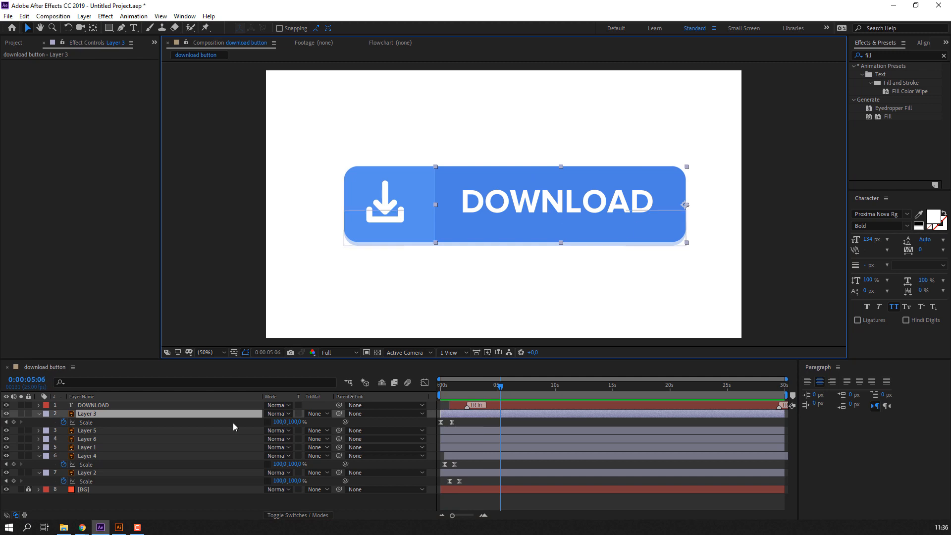
pyautogui.click(99, 405)
pyautogui.click(885, 55)
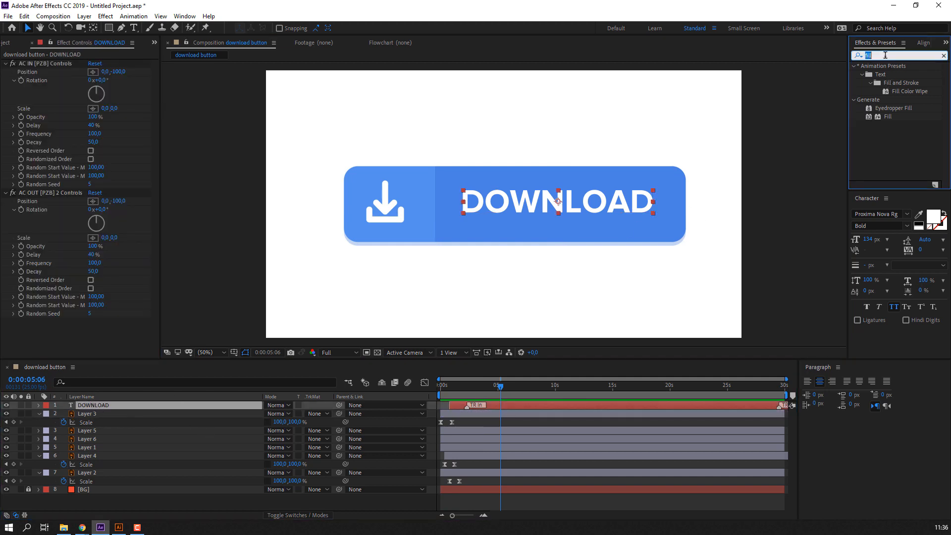
pyautogui.press('BackSpace')
pyautogui.press('BackSpace')
pyautogui.press('BackSpace')
pyautogui.press('BackSpace')
pyautogui.write('drop sha')
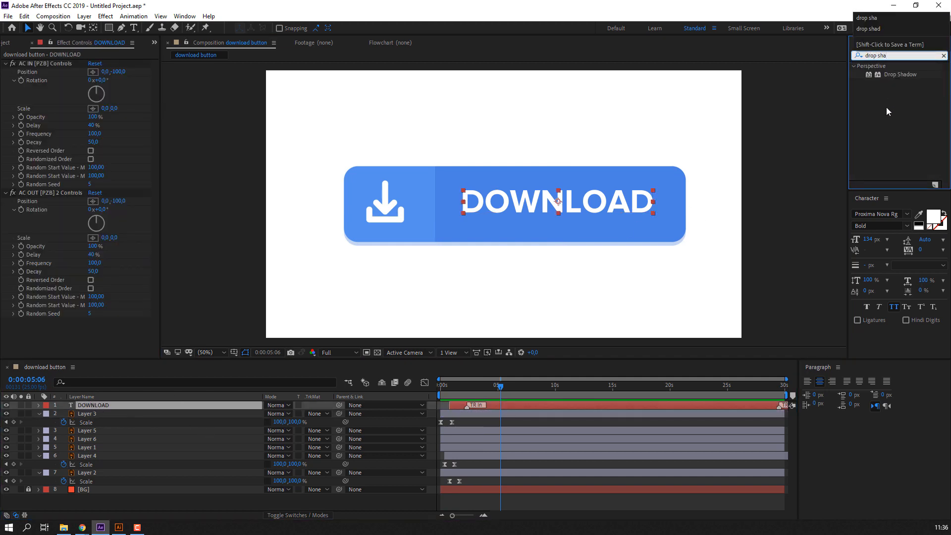
pyautogui.moveTo(888, 75); pyautogui.dragTo(520, 210)
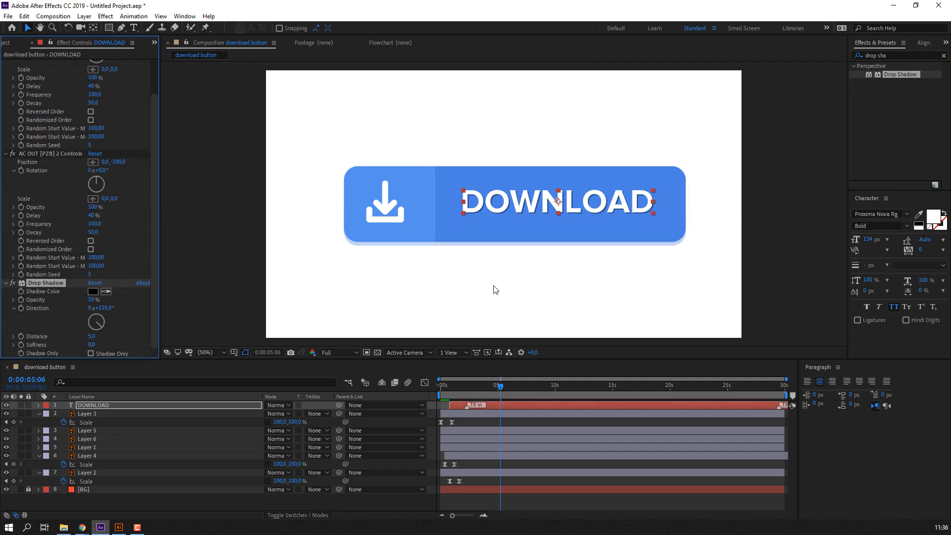
# - Set the DOWNLOAD text's Drop Shadow distance to 8 and softness to 10
pyautogui.press('.')
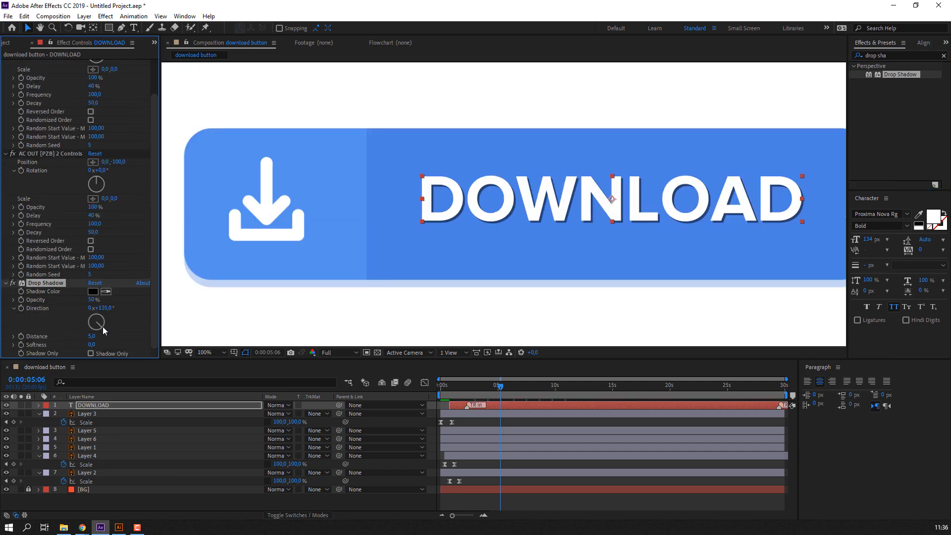
pyautogui.moveTo(92, 336); pyautogui.dragTo(94, 336)
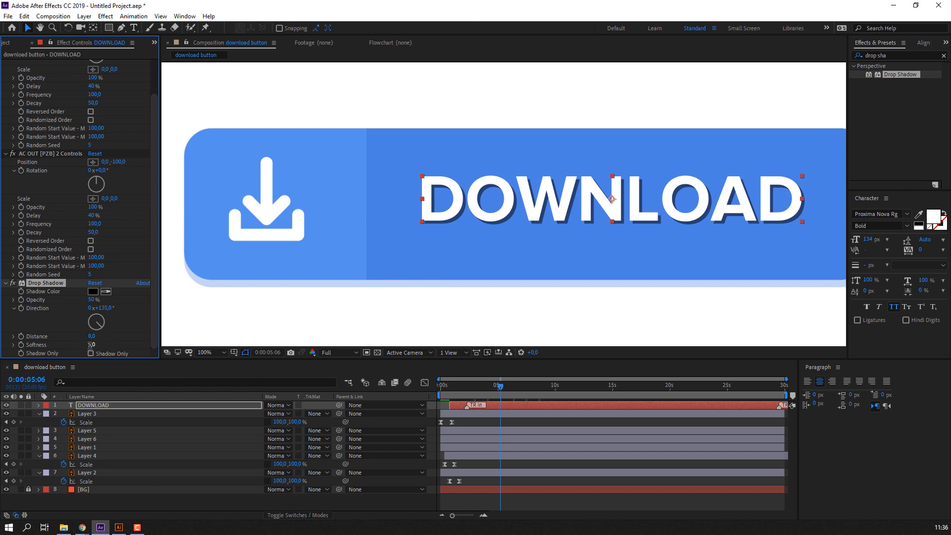
pyautogui.click(92, 345)
pyautogui.click(520, 479)
pyautogui.scroll(-1, 362, 292)
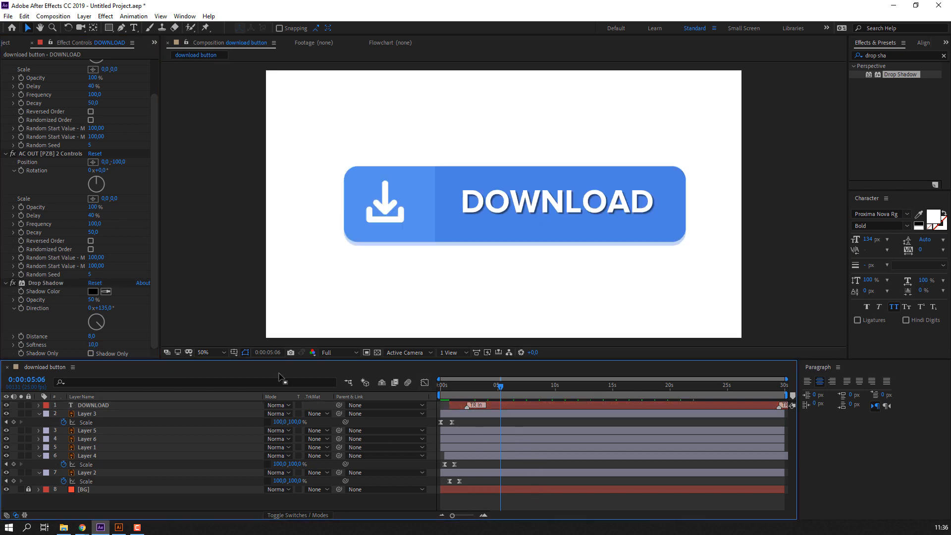
# - Fit the composition view up to 100% and preview the button animation with the text shadow
pyautogui.click(215, 351)
pyautogui.click(242, 191)
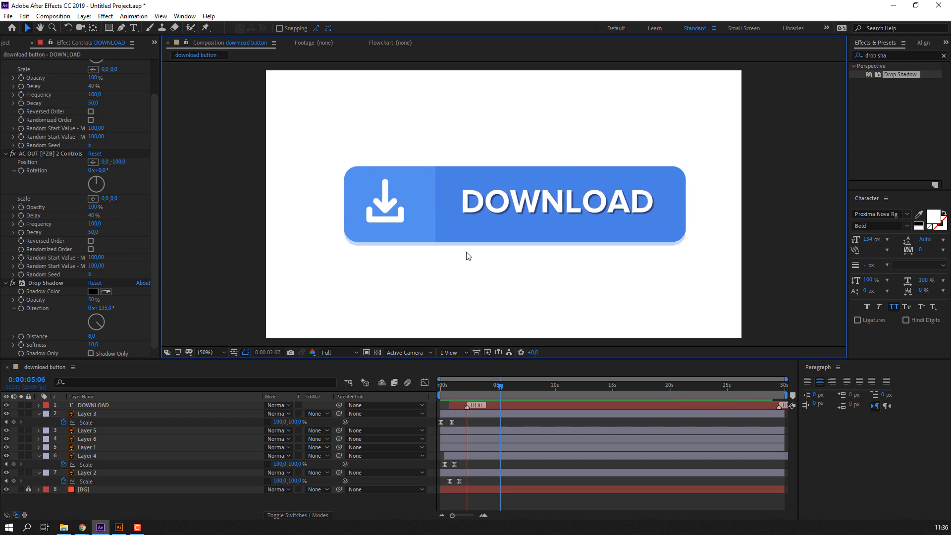
pyautogui.scroll(-1, 468, 256)
pyautogui.scroll(1, 531, 306)
# - End the work area at 0:00:05:00, trim the composition to it and preview the result
pyautogui.click(494, 387)
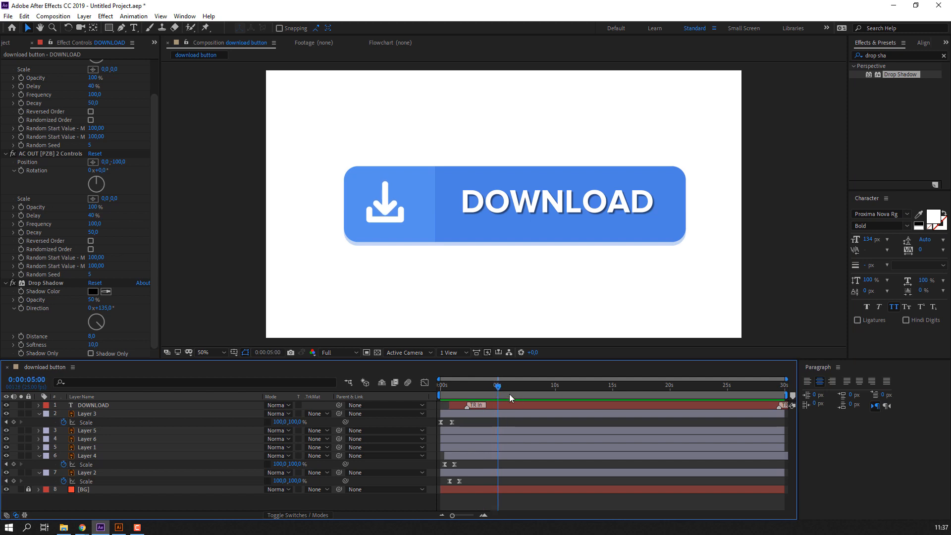
pyautogui.press('b')
pyautogui.rightClick(495, 400)
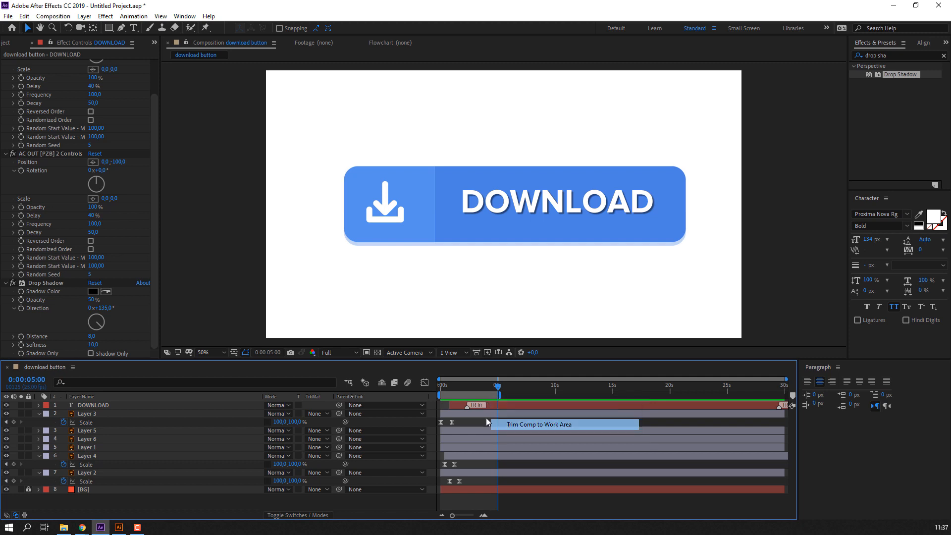
pyautogui.click(525, 424)
pyautogui.press('space')
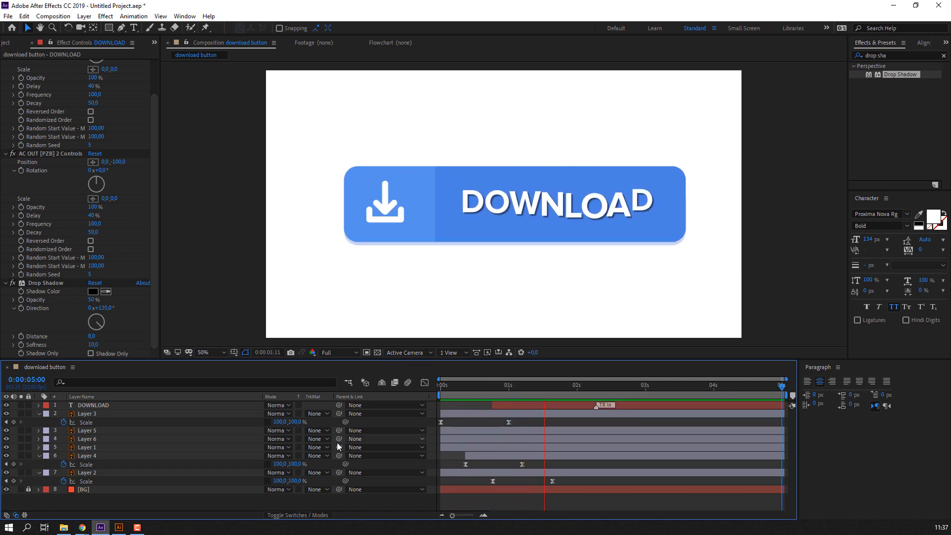
pyautogui.press('space')
# - Collapse Layers 3, 2 and 4 and enable motion blur for all layers and the composition
pyautogui.click(40, 413)
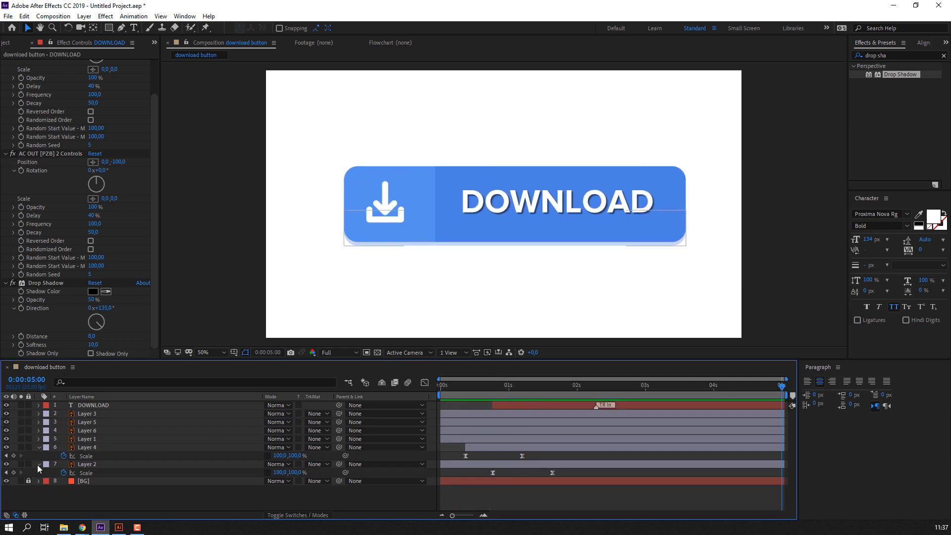
pyautogui.click(38, 464)
pyautogui.click(39, 447)
pyautogui.click(313, 516)
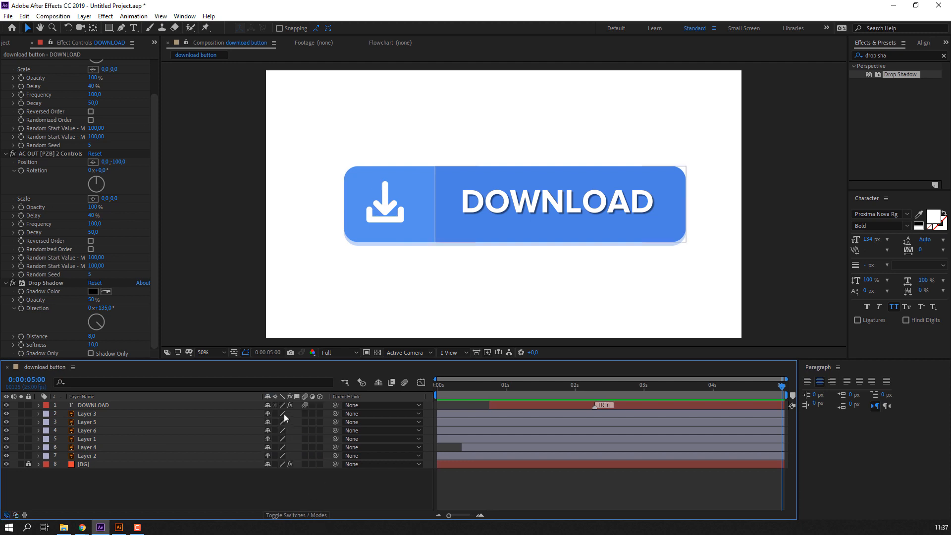
pyautogui.moveTo(304, 430); pyautogui.dragTo(304, 464)
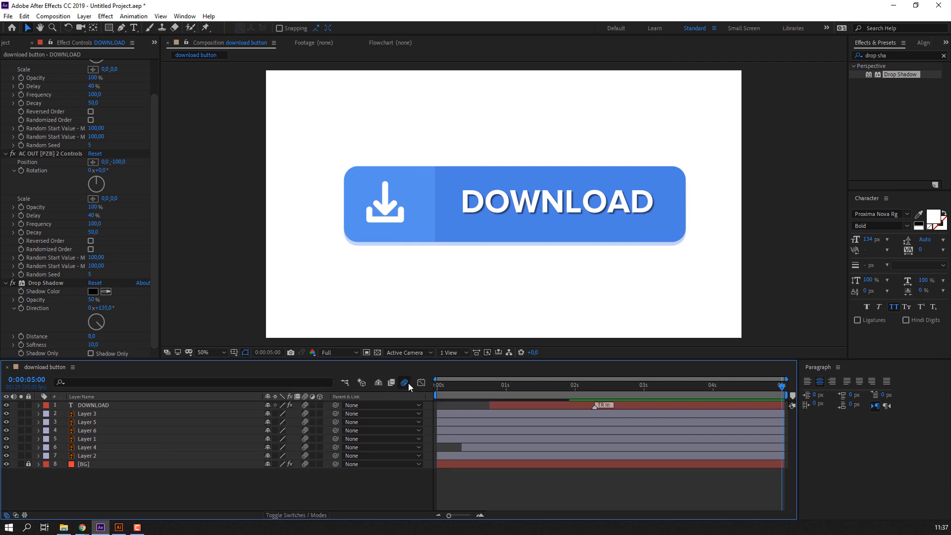
pyautogui.press('space')
# - Show Layer 3's Scale speed graph, shorten the first keyframe's outgoing ease so the speed peaks earlier, and preview the animation
pyautogui.click(95, 423)
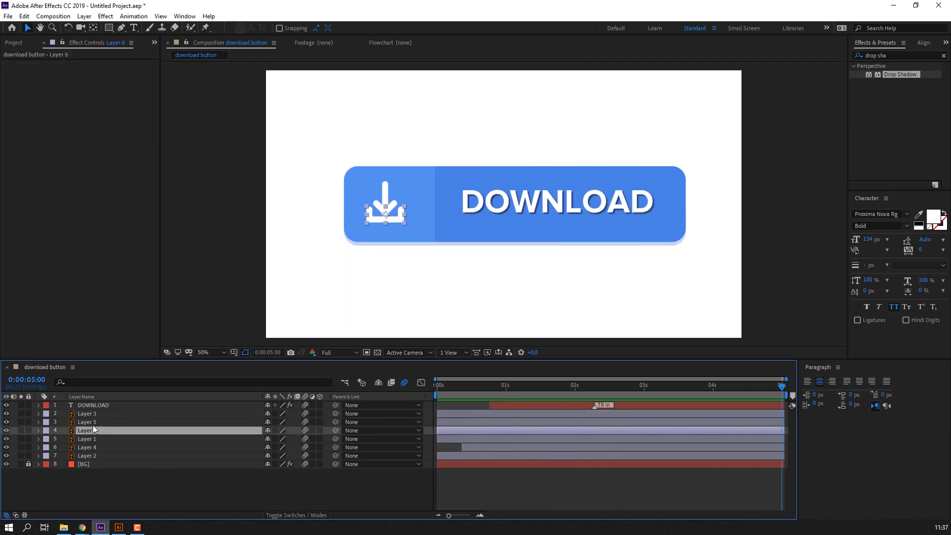
pyautogui.click(99, 414)
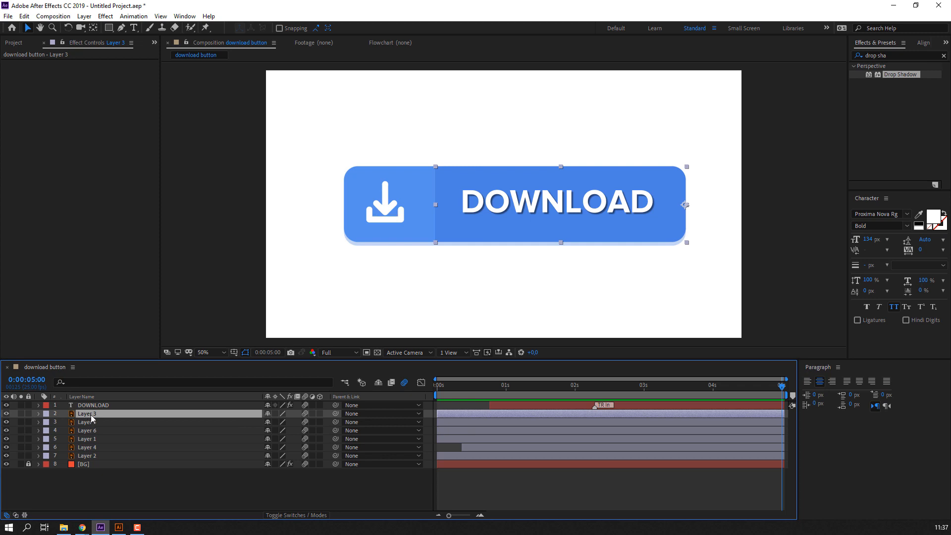
pyautogui.press('s')
pyautogui.click(418, 424)
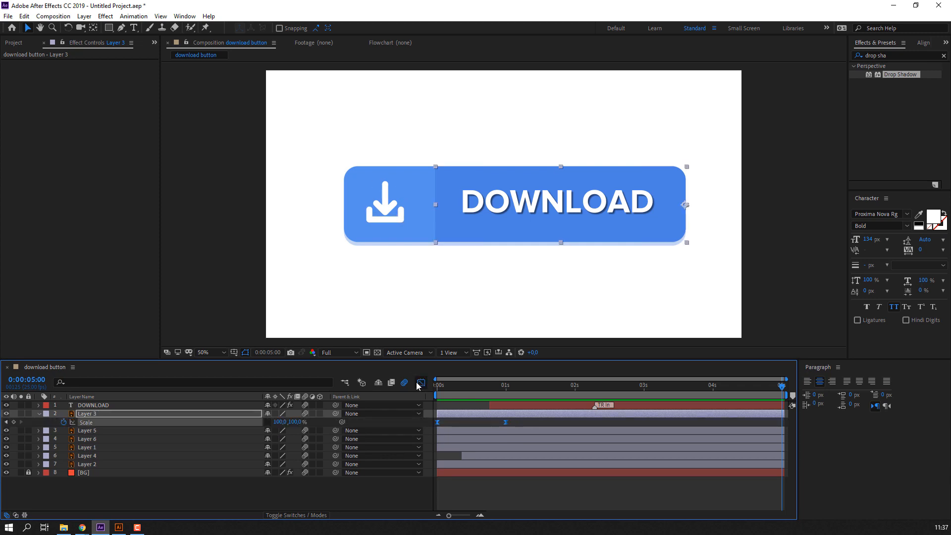
pyautogui.click(421, 382)
pyautogui.moveTo(466, 490); pyautogui.dragTo(445, 490)
pyautogui.press('space')
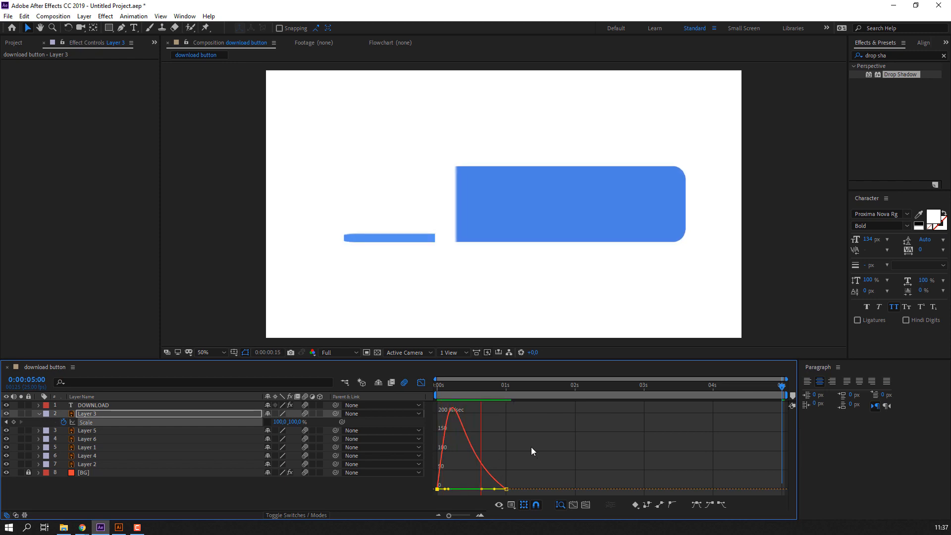
pyautogui.press('space')
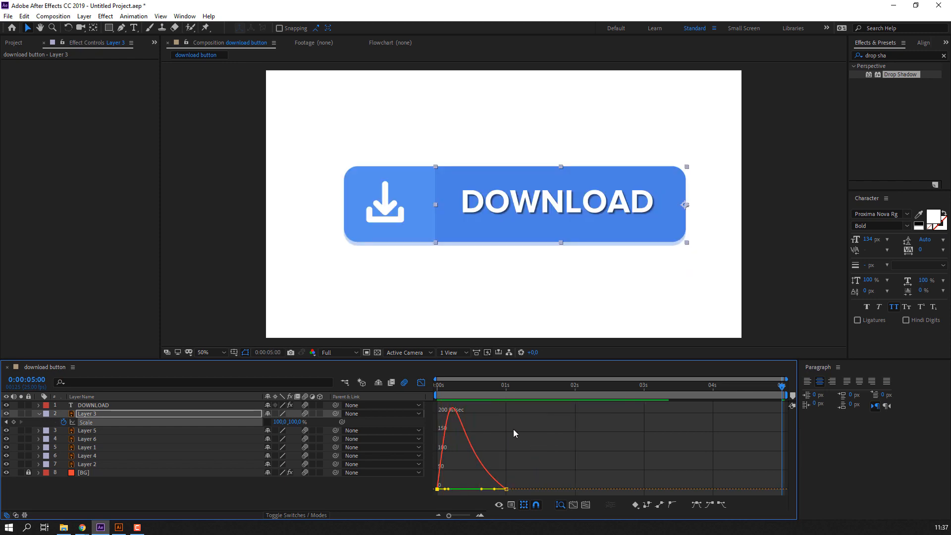
pyautogui.press('space')
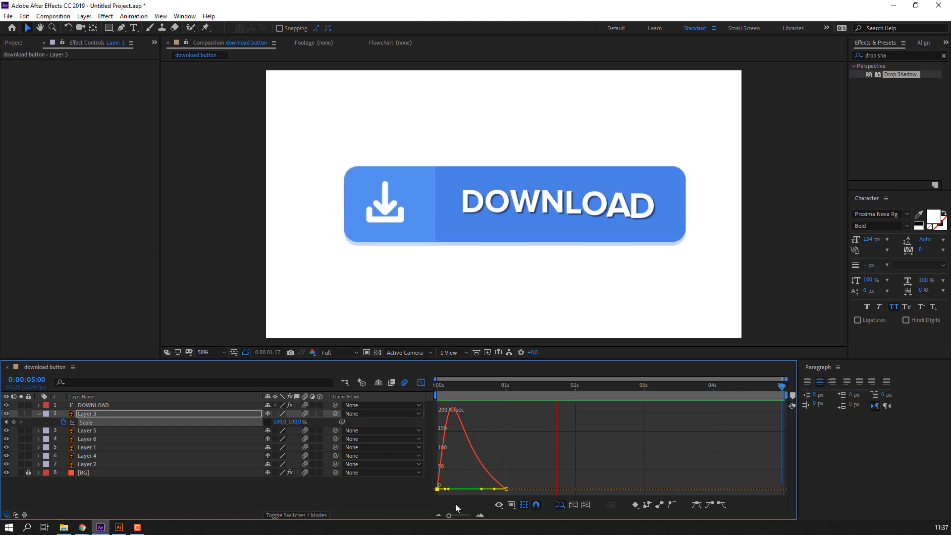
pyautogui.press('space')
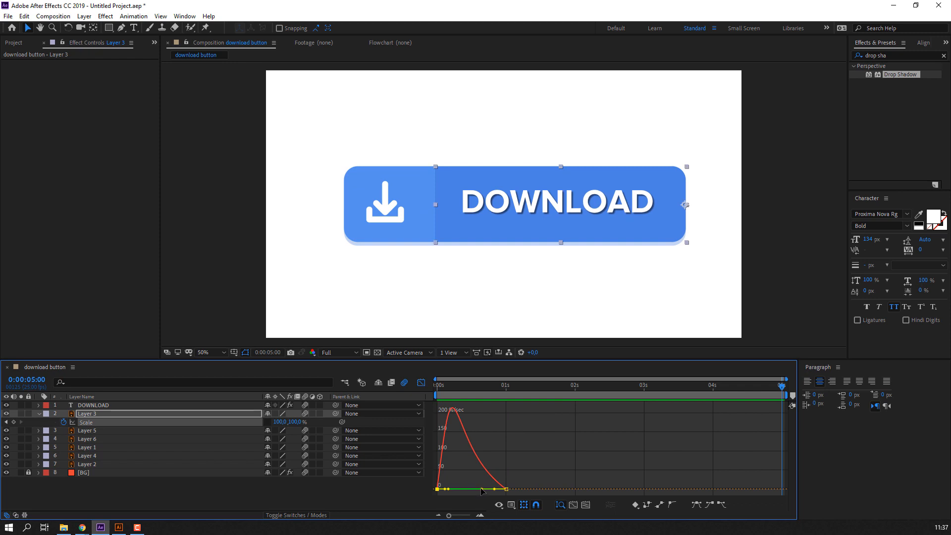
# - Lengthen the incoming ease of Layer 3's last Scale keyframe, preview the sharper curve and return to the layer timeline
pyautogui.moveTo(481, 490); pyautogui.dragTo(474, 488)
pyautogui.press('space')
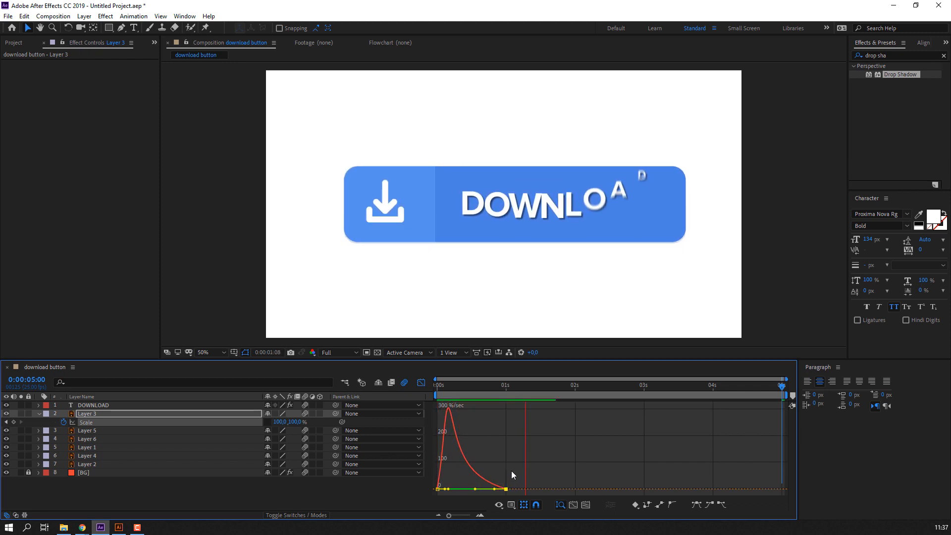
pyautogui.click(421, 383)
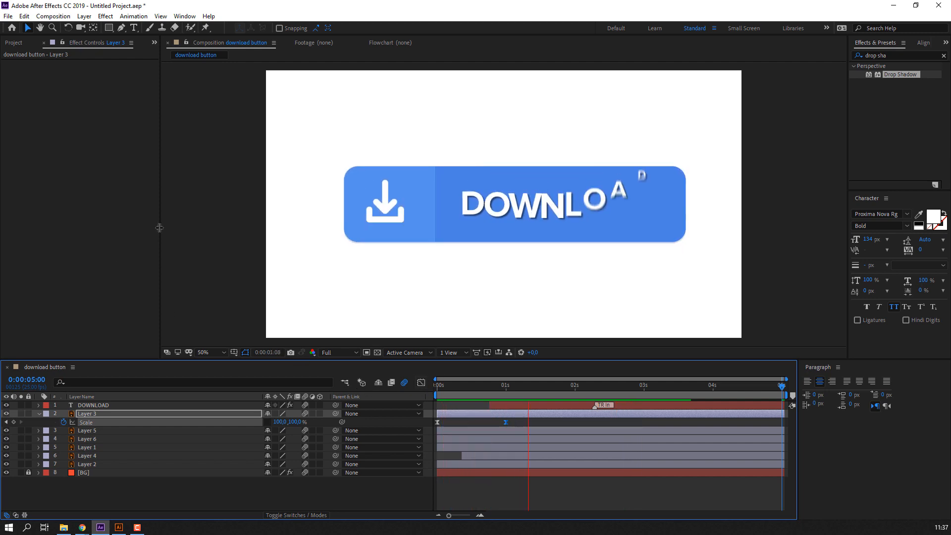
# - Replay the motion-blurred button animation from the first frame and place the playhead at 0:00:00:04
pyautogui.press('space')
pyautogui.press('space')
pyautogui.press('space')
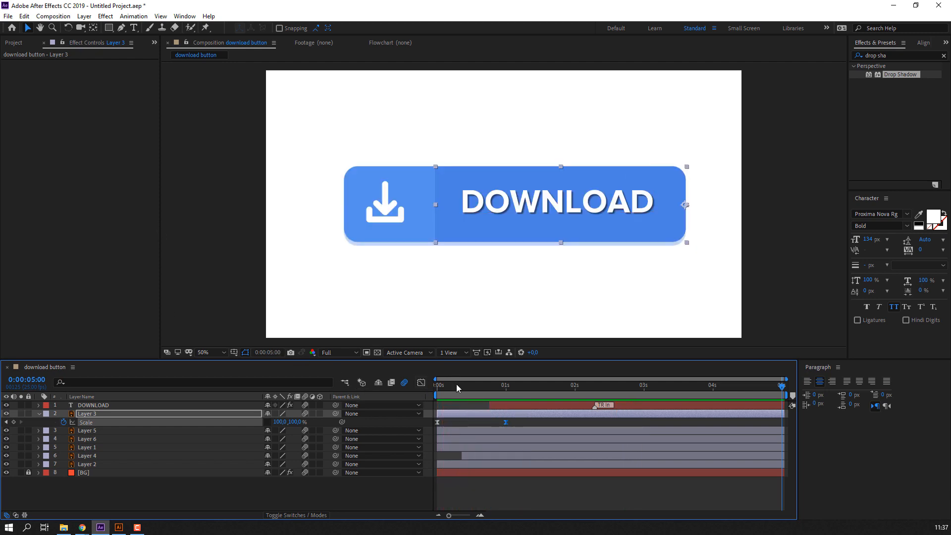
pyautogui.moveTo(456, 384); pyautogui.dragTo(194, 263)
pyautogui.press('space')
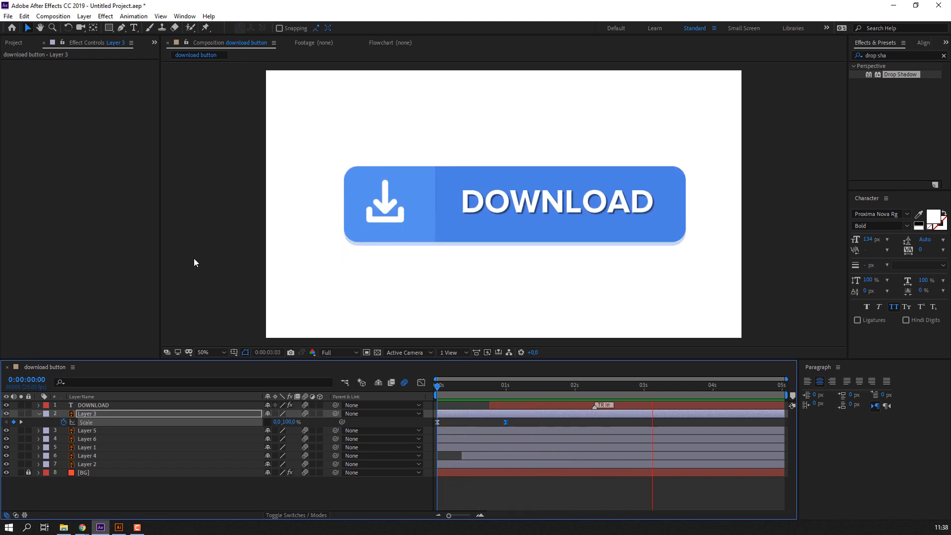
pyautogui.click(449, 385)
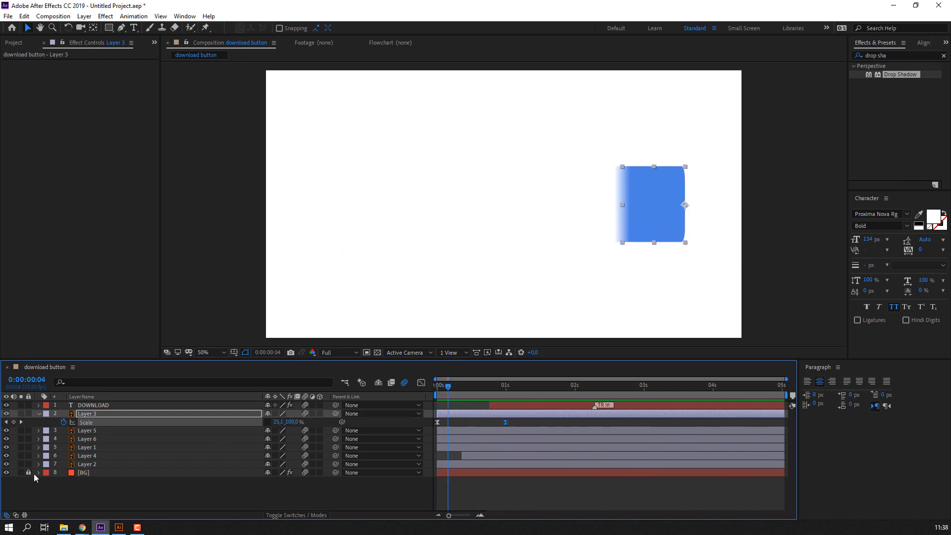